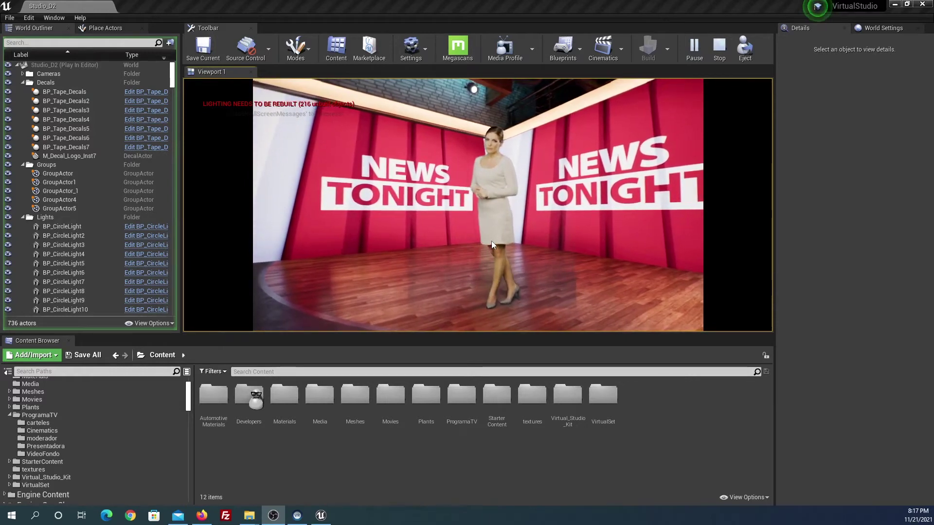
Look around the running studio level, then stop Play-In-Editor
{"action": "left_click", "coordinate": [492, 245]}
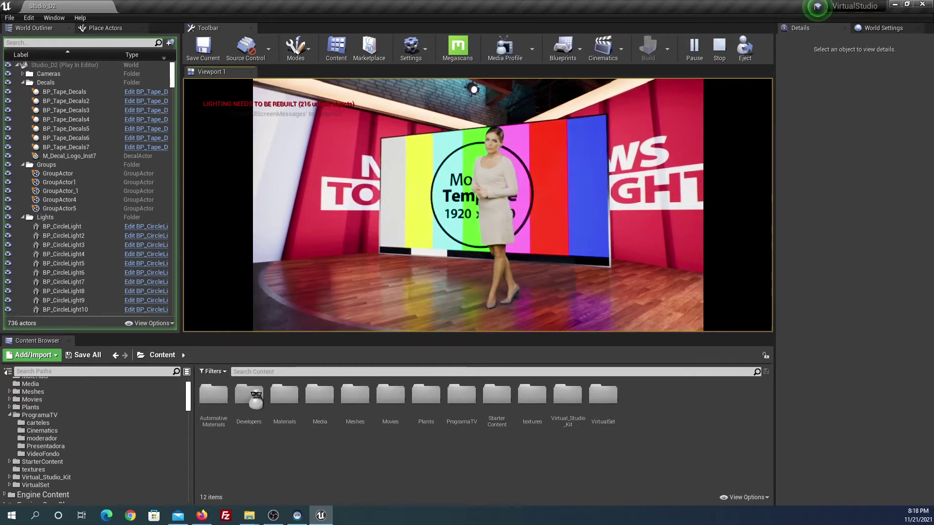
{"action": "key", "text": "Escape"}
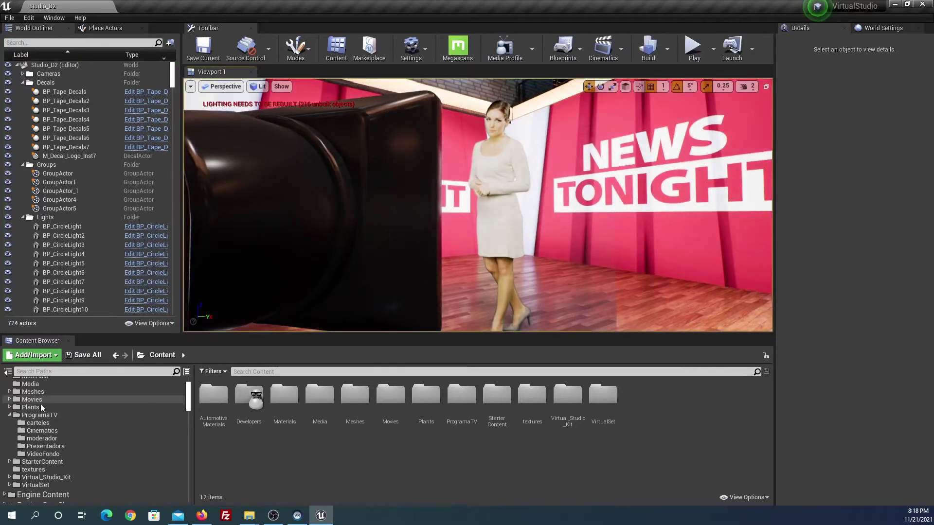
Create a new folder named Programas inside ProgramaTV
{"action": "left_click", "coordinate": [28, 416]}
{"action": "right_click", "coordinate": [321, 444]}
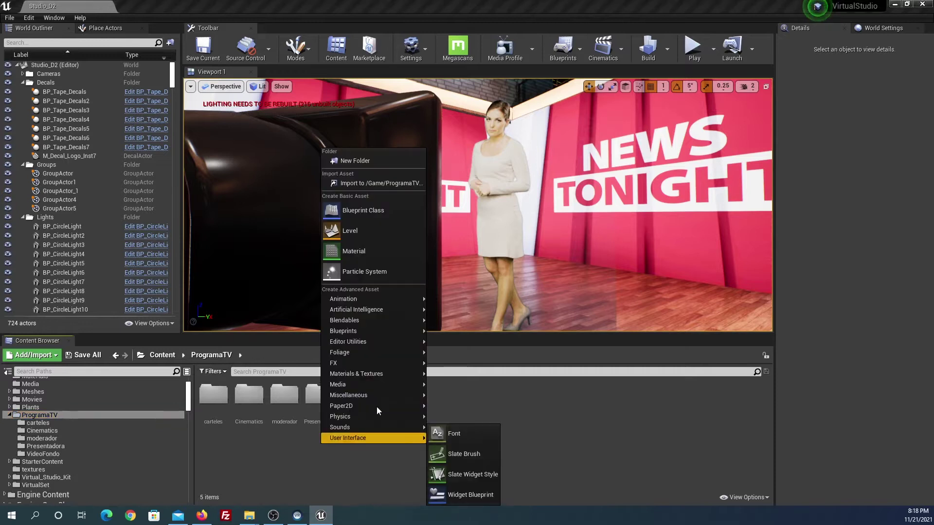
{"action": "left_click", "coordinate": [383, 160]}
{"action": "type", "text": "Programa"}
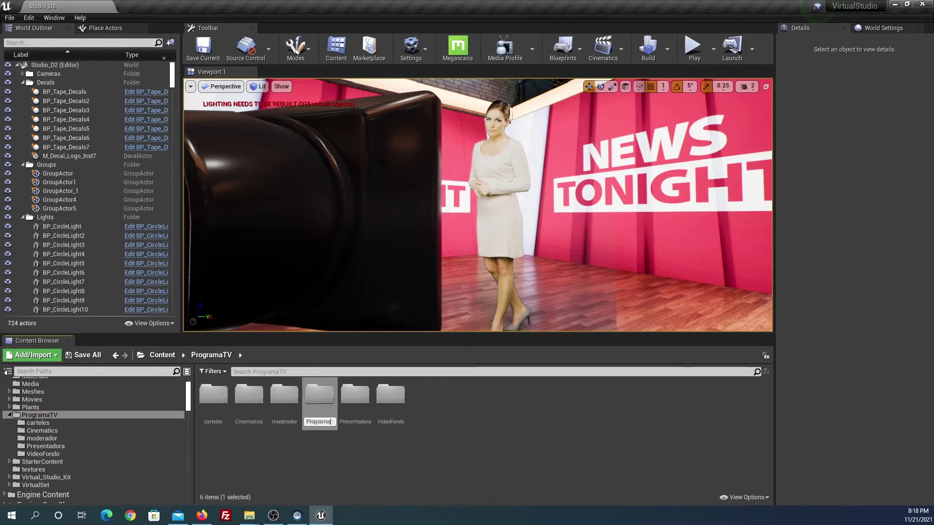
{"action": "type", "text": "s"}
{"action": "key", "text": "Return"}
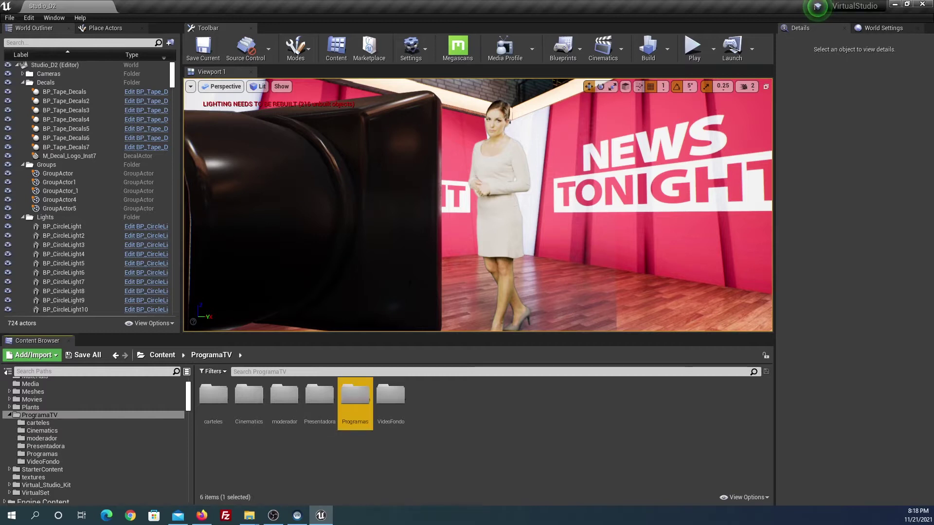
In Programas, create a Media Player named MP_Monitor with a video output texture
{"action": "double_click", "coordinate": [361, 392]}
{"action": "right_click", "coordinate": [351, 403]}
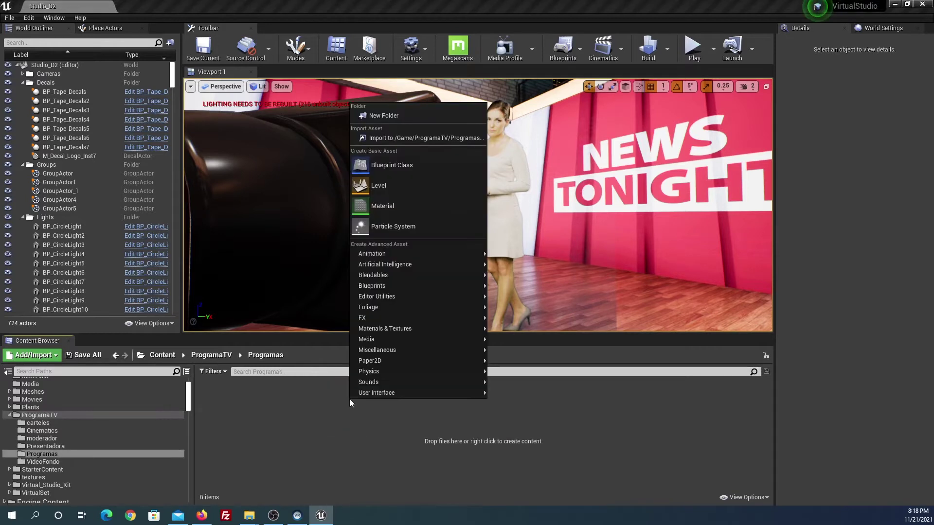
{"action": "mouse_move", "coordinate": [407, 343]}
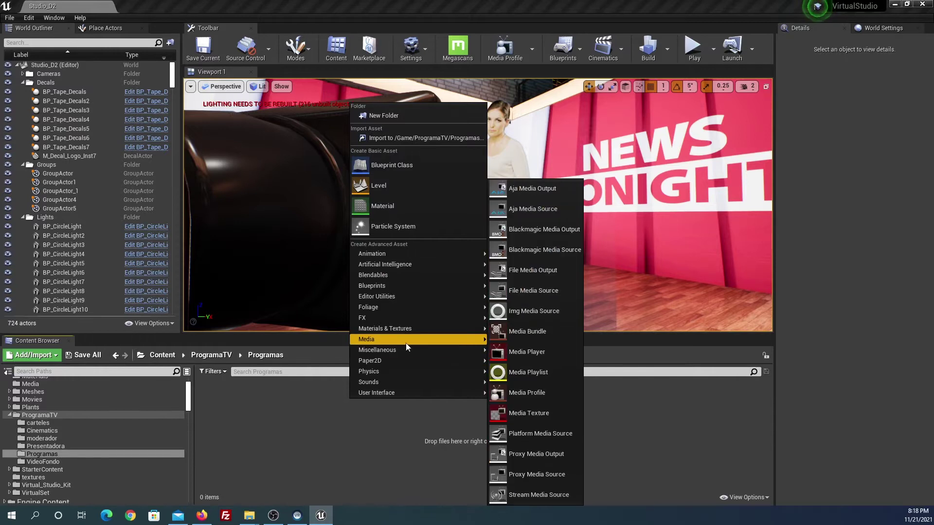
{"action": "left_click", "coordinate": [534, 357]}
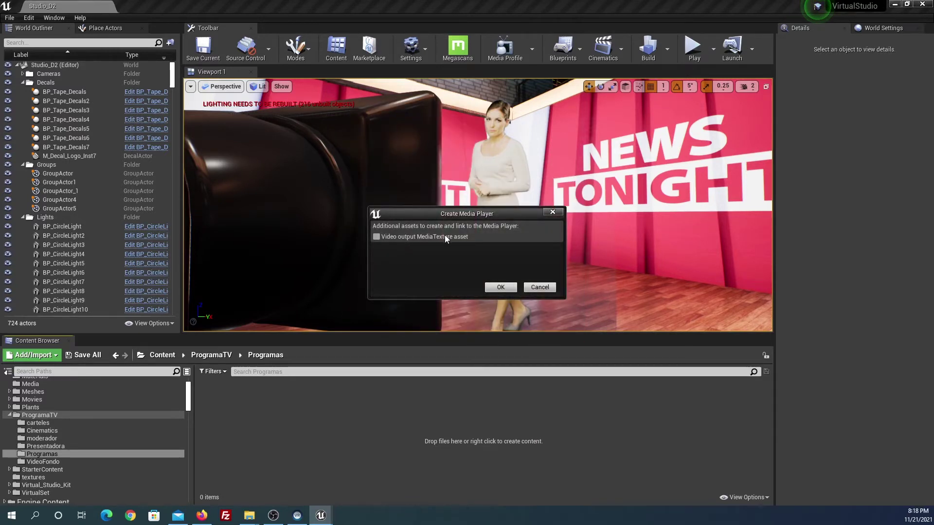
{"action": "left_click", "coordinate": [500, 287]}
{"action": "type", "text": "MP_Monitor"}
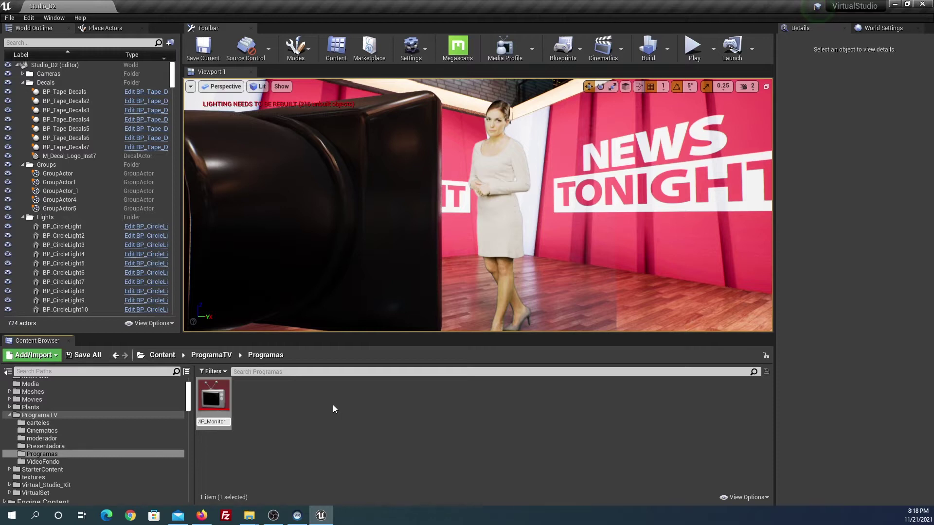
{"action": "key", "text": "Return"}
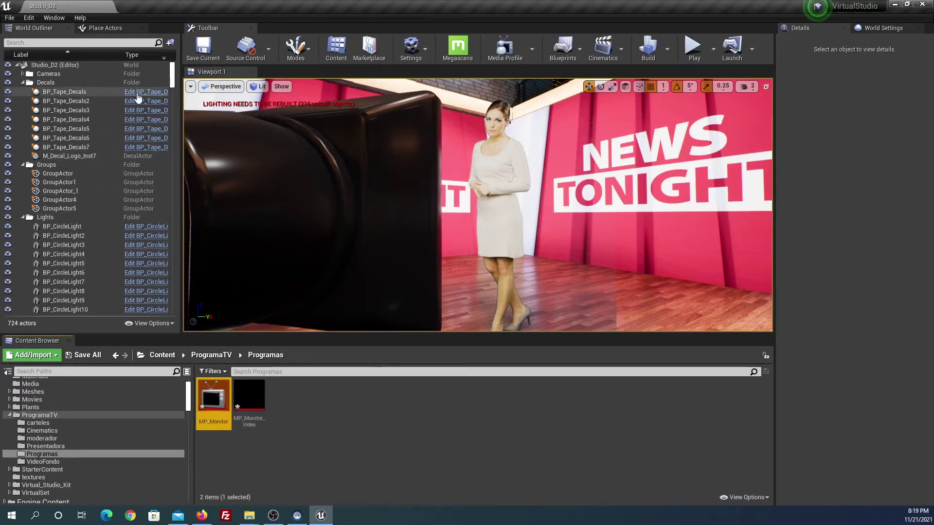
Filter the World Outliner for the presenter monitor and select PresentadoraMonitor
{"action": "left_click_drag", "start_coordinate": [173, 84], "coordinate": [180, 311]}
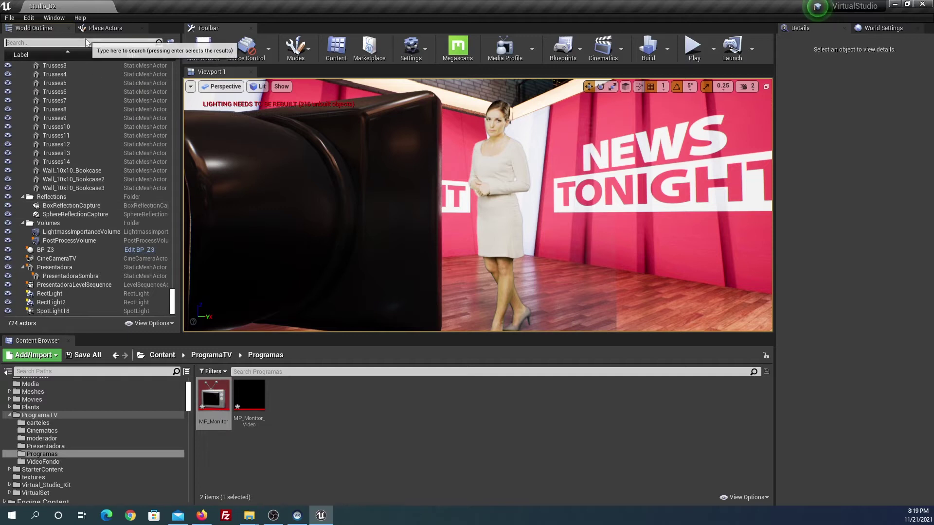
{"action": "type", "text": "monitor"}
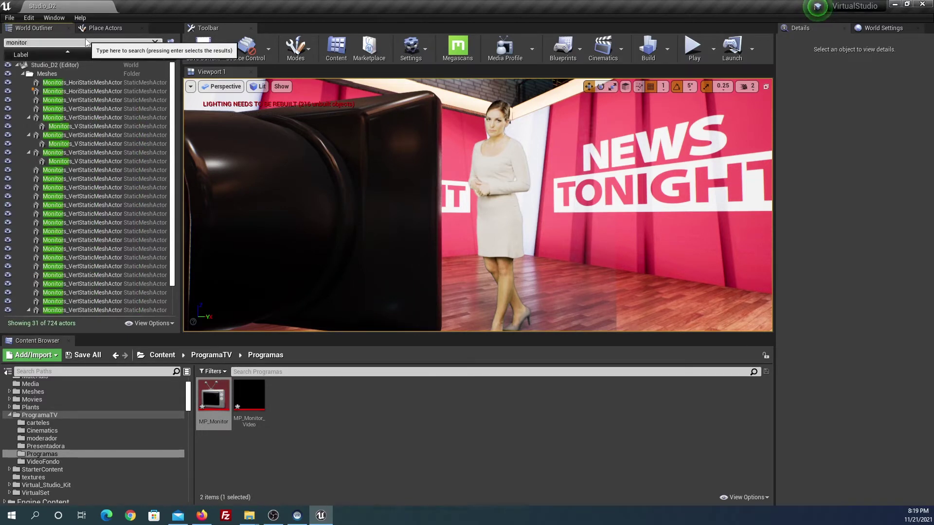
{"action": "type", "text": "pres"}
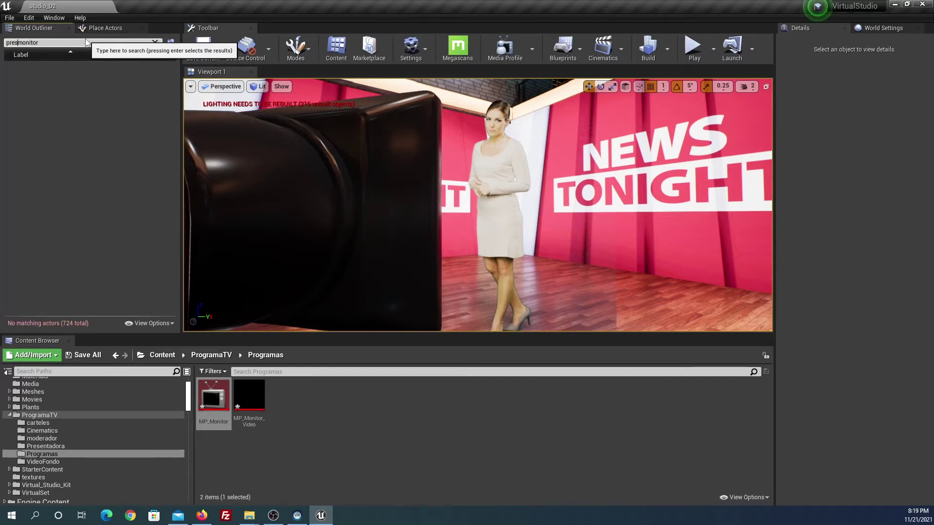
{"action": "type", "text": "ra"}
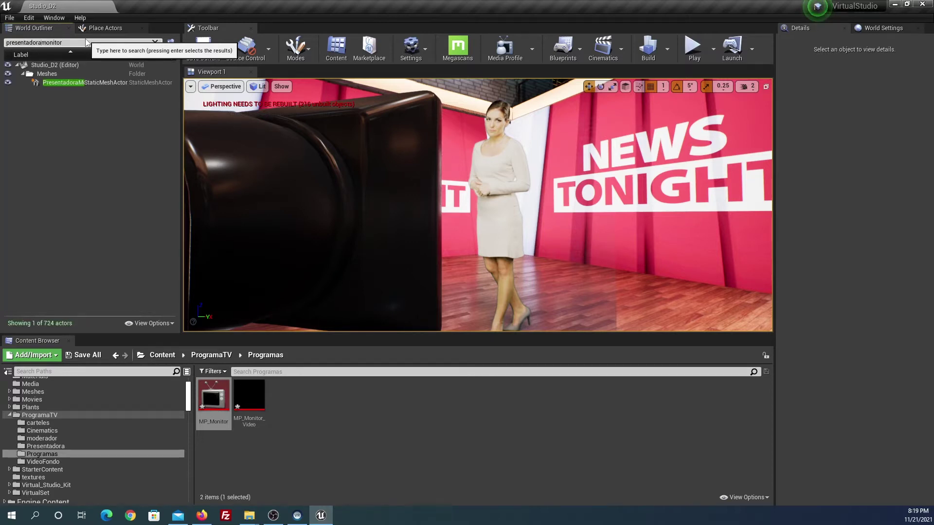
{"action": "left_click", "coordinate": [78, 83]}
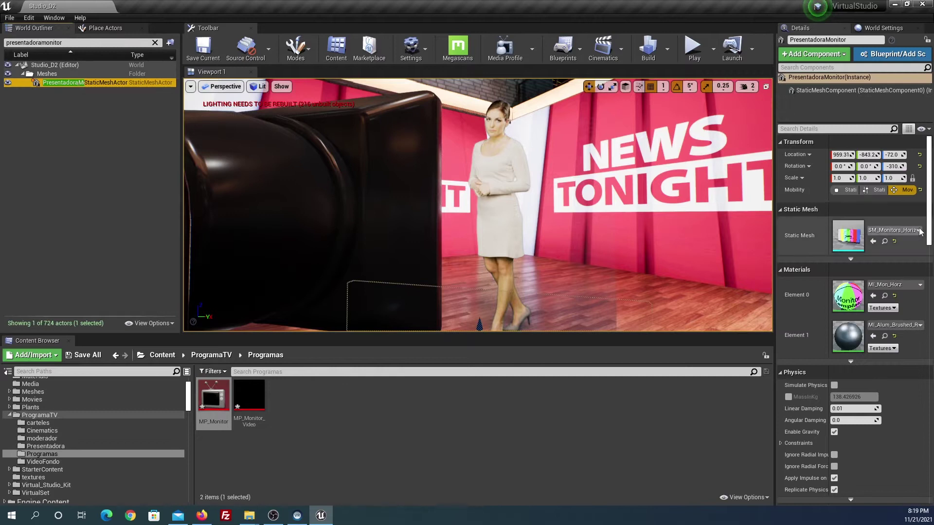
Raise PresentadoraMonitor to about Z 123 and check its placement from the studio view
{"action": "left_click_drag", "start_coordinate": [481, 319], "coordinate": [501, 137]}
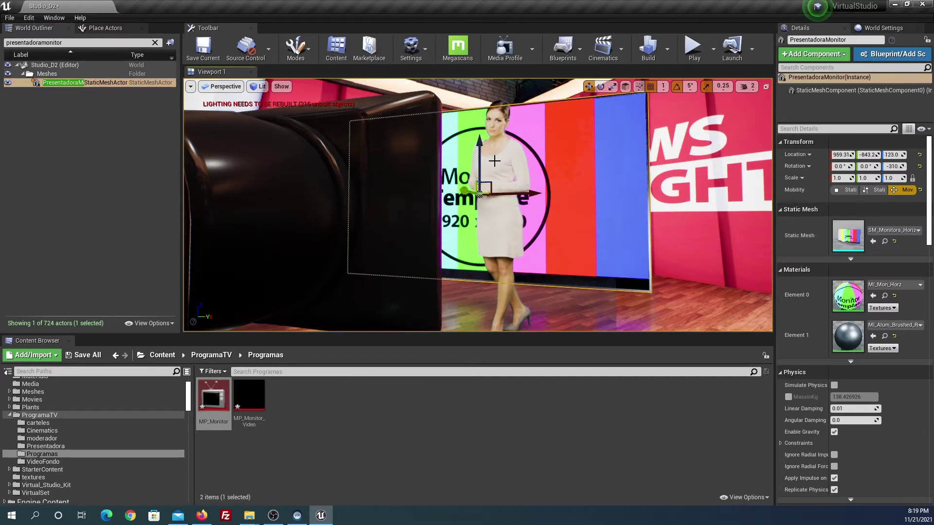
{"action": "key", "text": "g"}
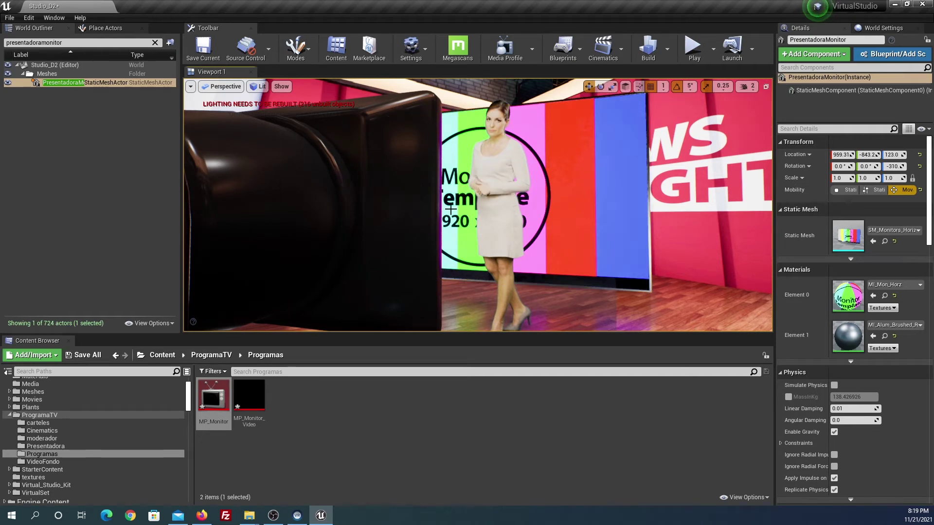
{"action": "key", "text": "g"}
{"action": "left_click", "coordinate": [320, 203]}
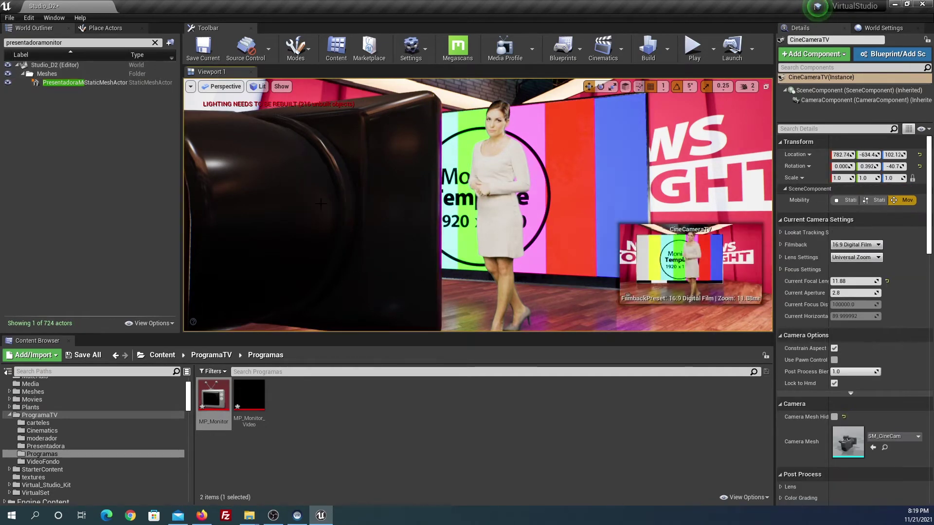
{"action": "key", "text": "g"}
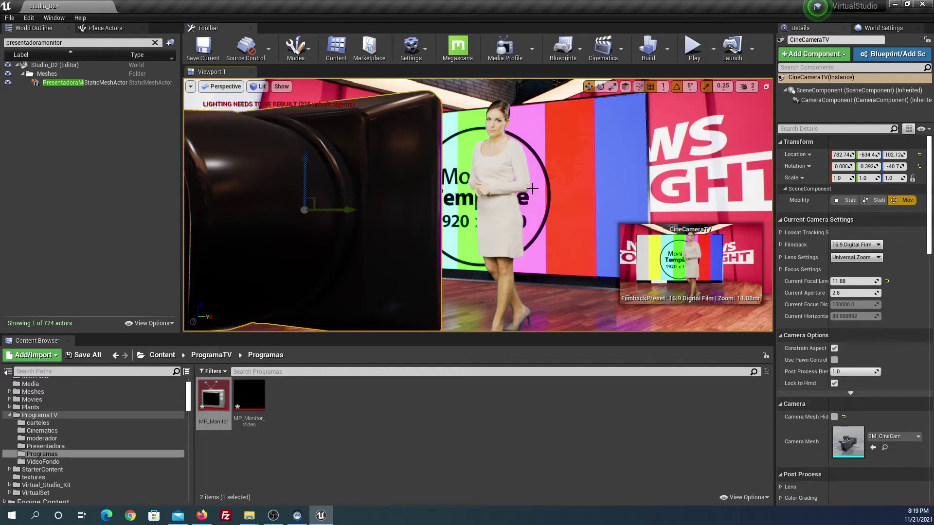
{"action": "left_click_drag", "start_coordinate": [532, 189], "coordinate": [511, 146]}
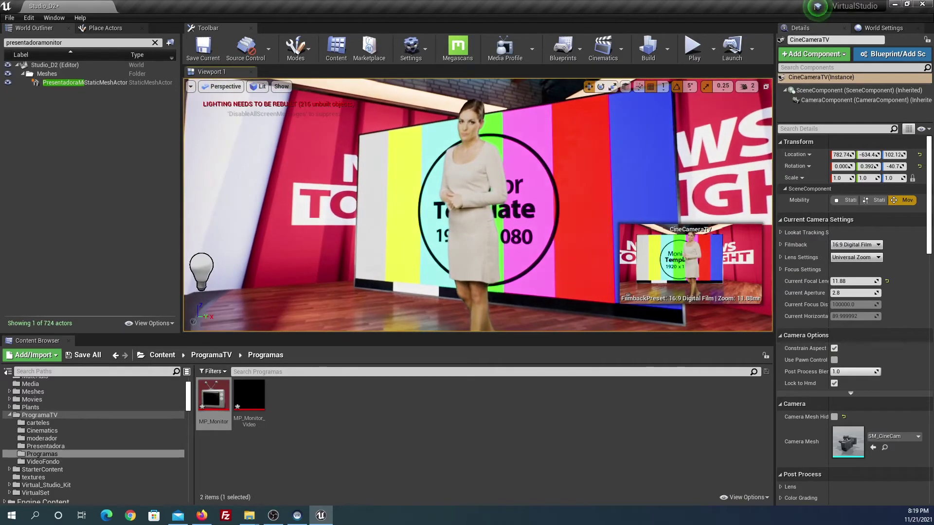
Apply MP_Monitor_Video to the monitor screen and play the level to test it
{"action": "left_click", "coordinate": [628, 295]}
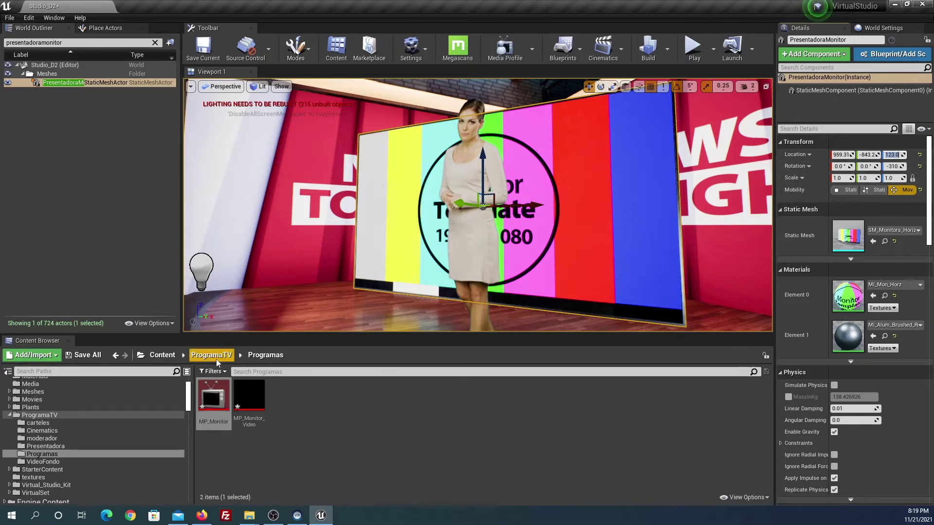
{"action": "left_click_drag", "start_coordinate": [252, 395], "coordinate": [568, 191]}
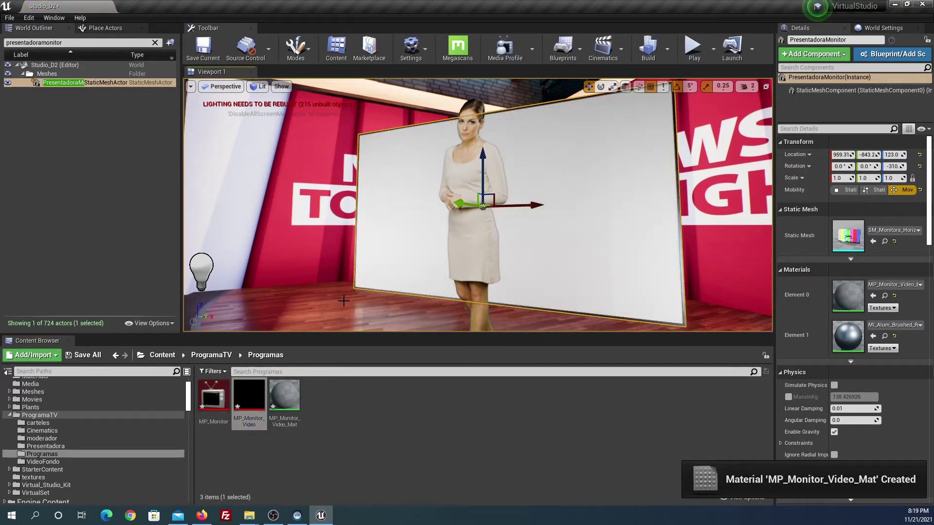
{"action": "left_click", "coordinate": [692, 47]}
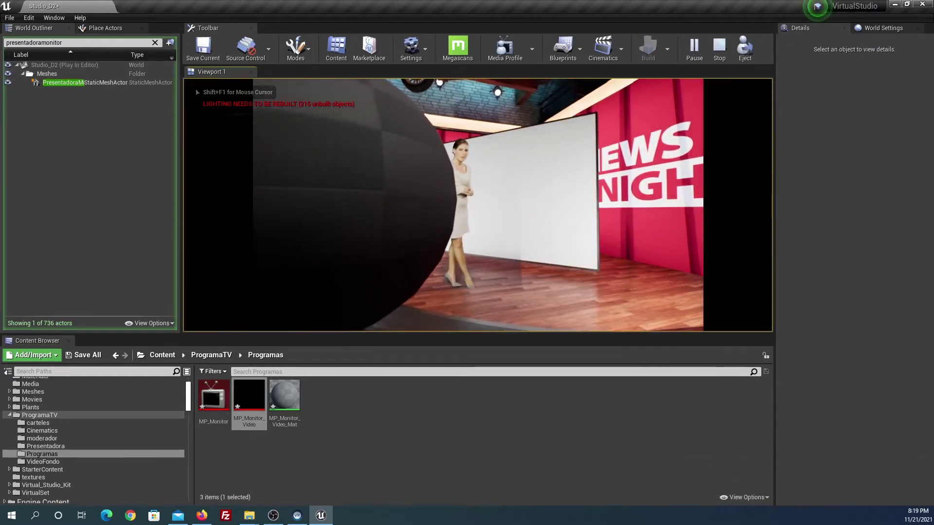
Stop the play test and frame the white PresentadoraMonitor in the viewport
{"action": "key", "text": "Escape"}
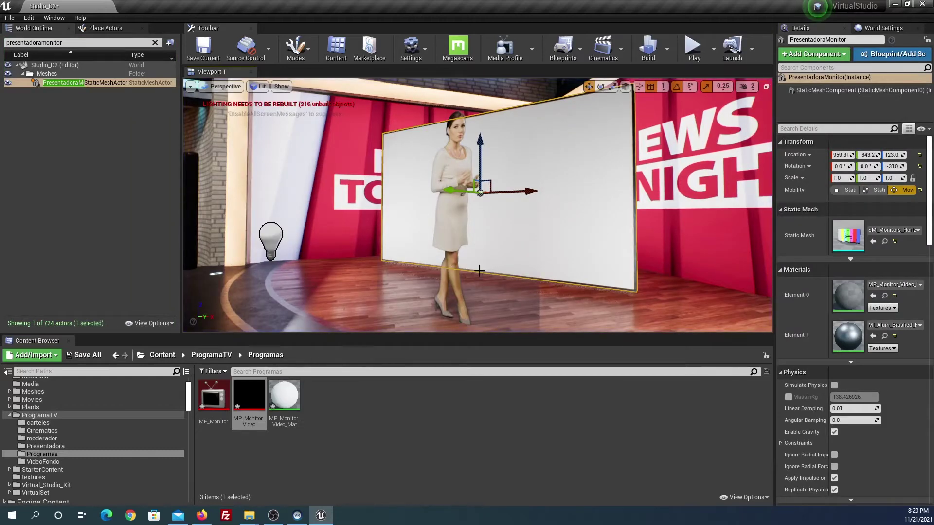
{"action": "right_click_drag", "start_coordinate": [480, 271], "coordinate": [340, 272]}
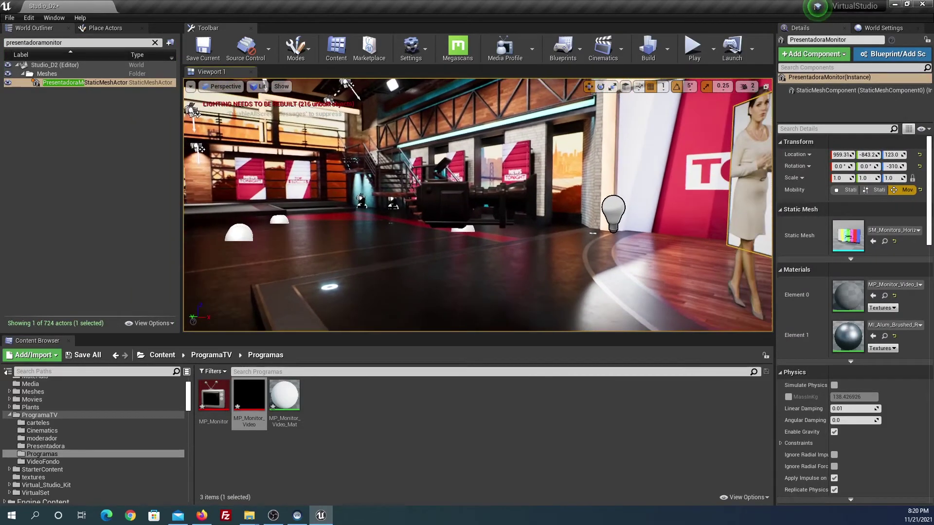
{"action": "key", "text": "f"}
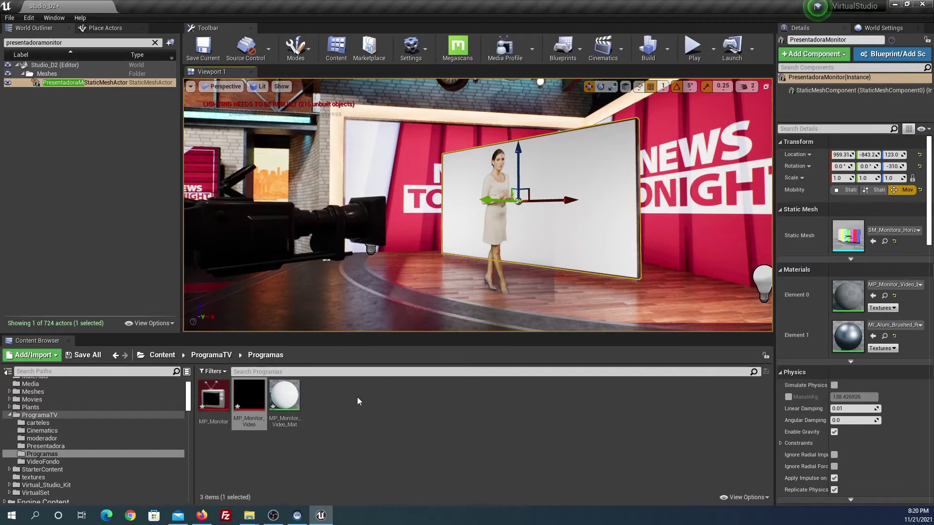
Create a File Media Source asset named FMS_Thanos in Programas
{"action": "right_click", "coordinate": [357, 400]}
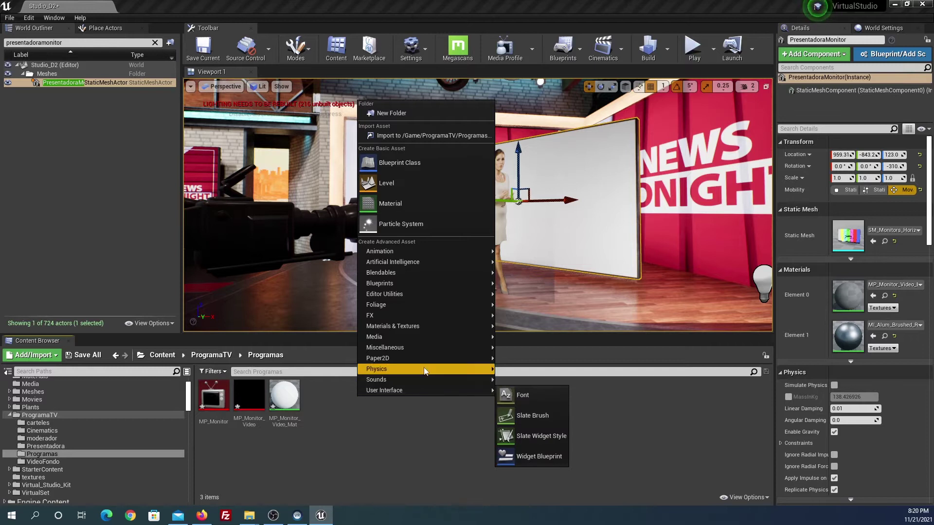
{"action": "mouse_move", "coordinate": [431, 367]}
{"action": "mouse_move", "coordinate": [436, 339]}
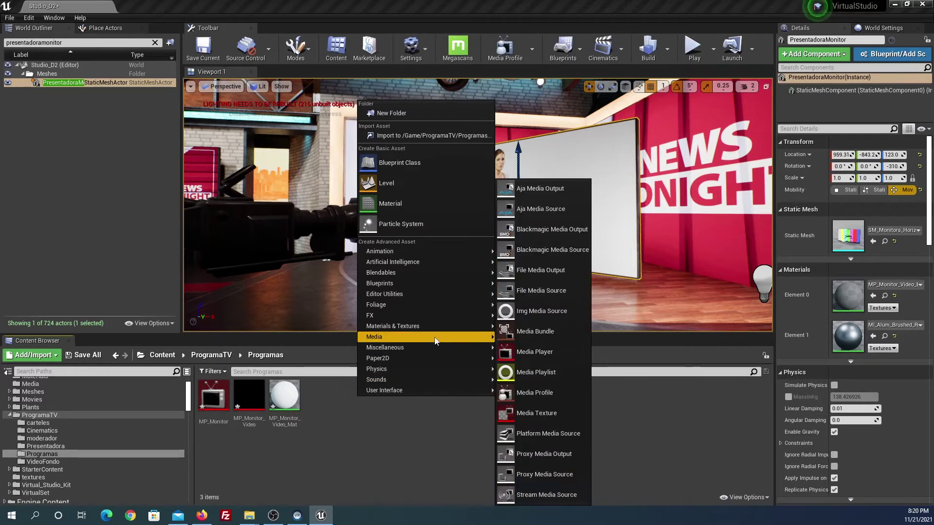
{"action": "left_click", "coordinate": [536, 294]}
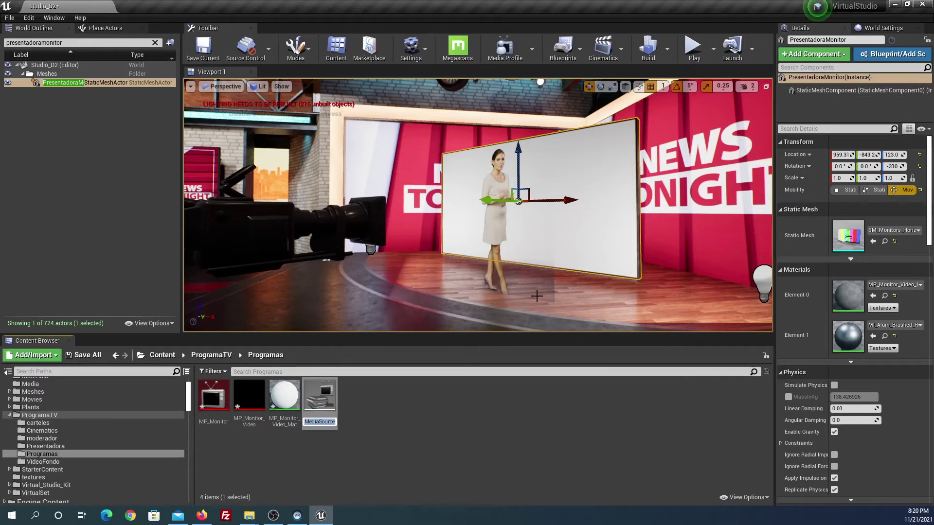
{"action": "type", "text": "S_Thanos"}
{"action": "key", "text": "Return"}
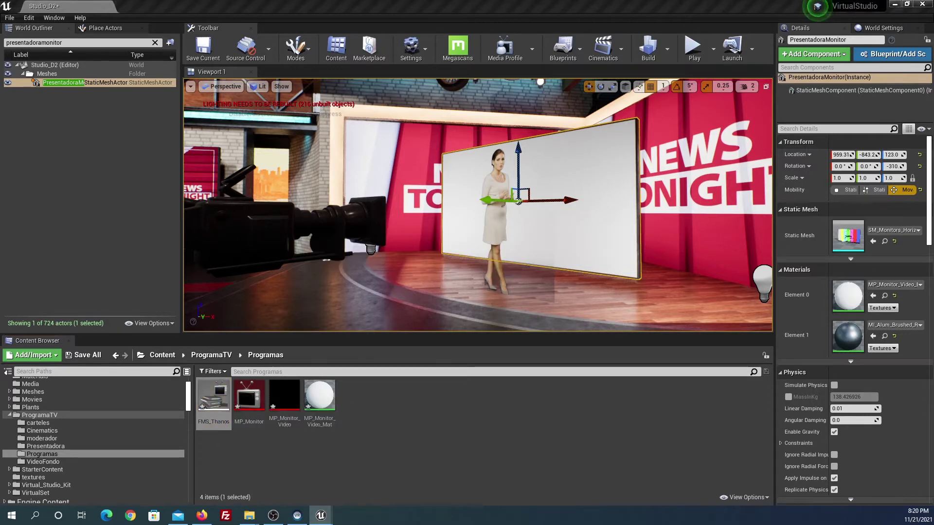
Point FMS_Thanos at the Thanos and Spider-Man dancing greenscreen.mp4 video and save it
{"action": "key", "text": "Return"}
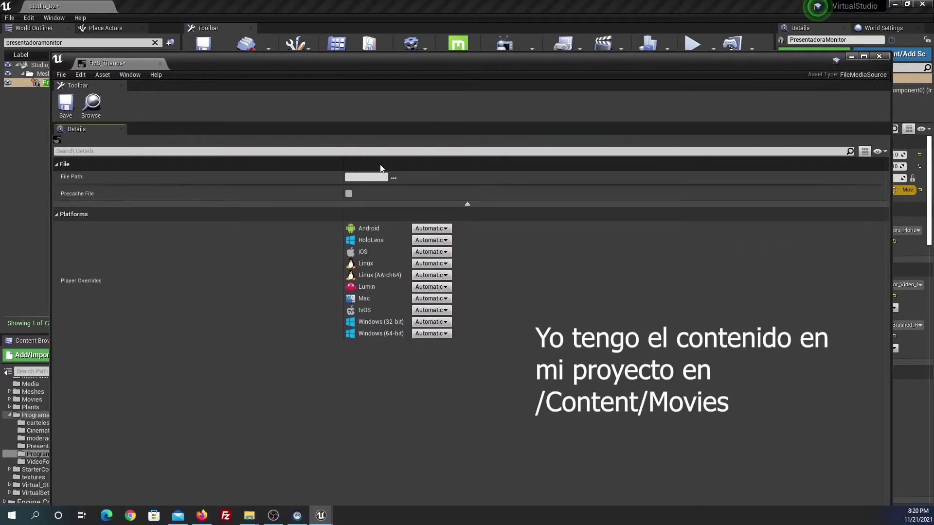
{"action": "left_click", "coordinate": [392, 177]}
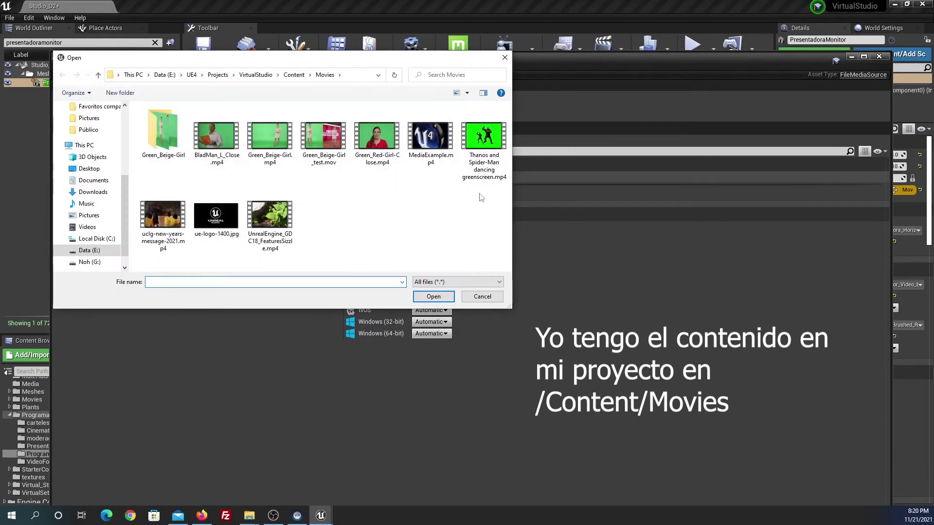
{"action": "right_click", "coordinate": [478, 135]}
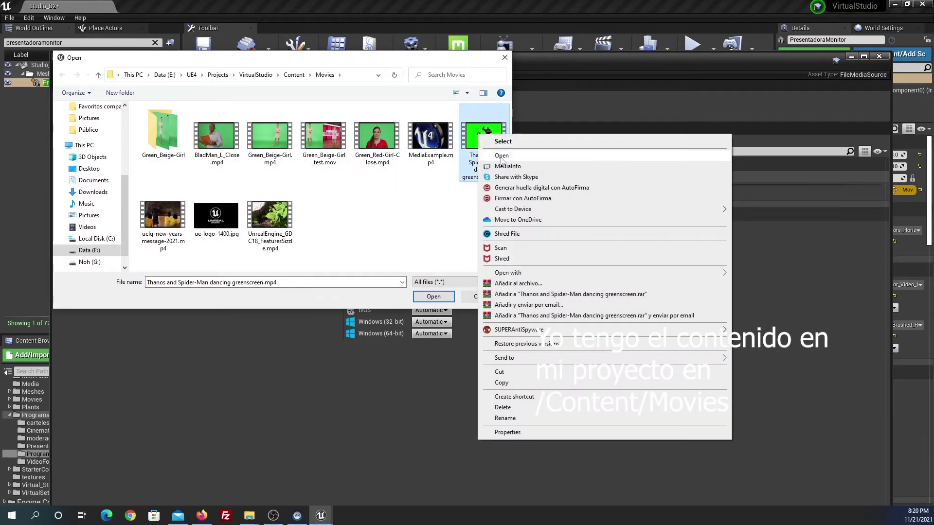
{"action": "left_click", "coordinate": [501, 157]}
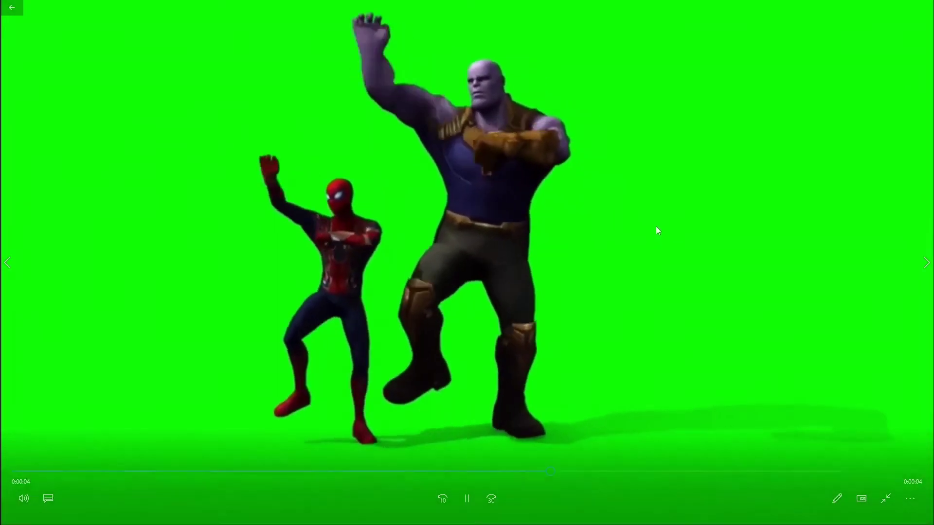
{"action": "double_click", "coordinate": [579, 195]}
{"action": "left_click", "coordinate": [923, 7]}
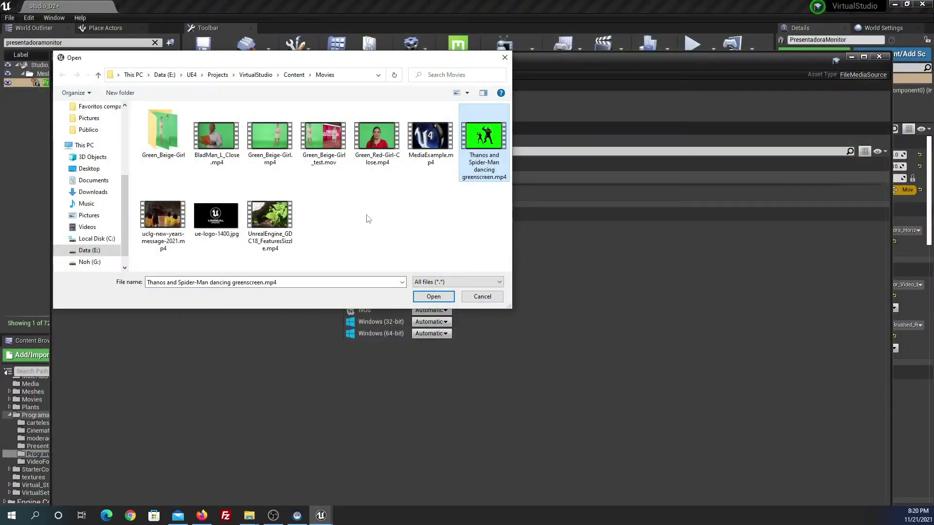
{"action": "left_click", "coordinate": [433, 297]}
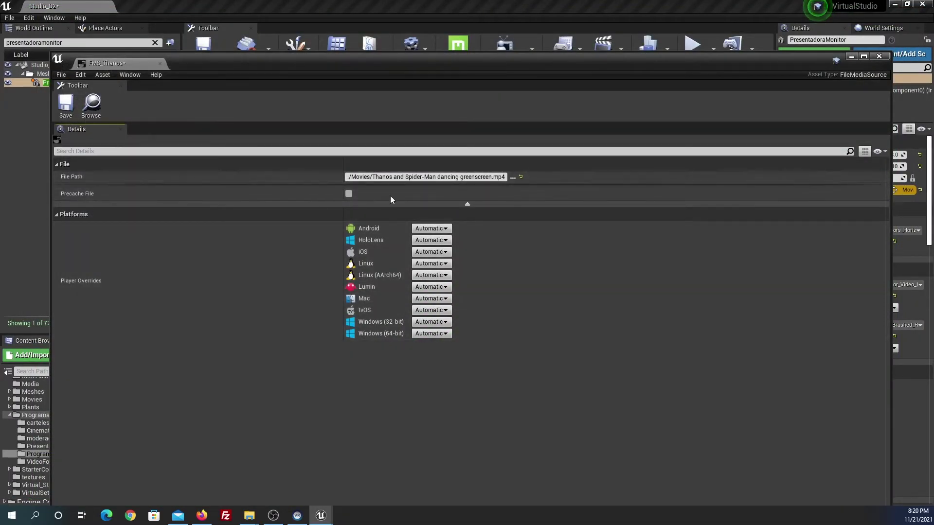
{"action": "left_click", "coordinate": [66, 104]}
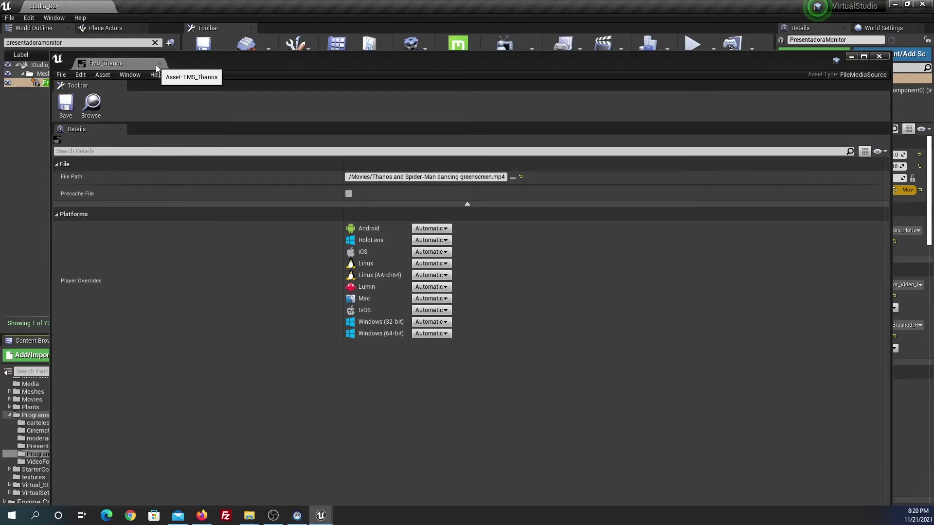
{"action": "left_click", "coordinate": [159, 64]}
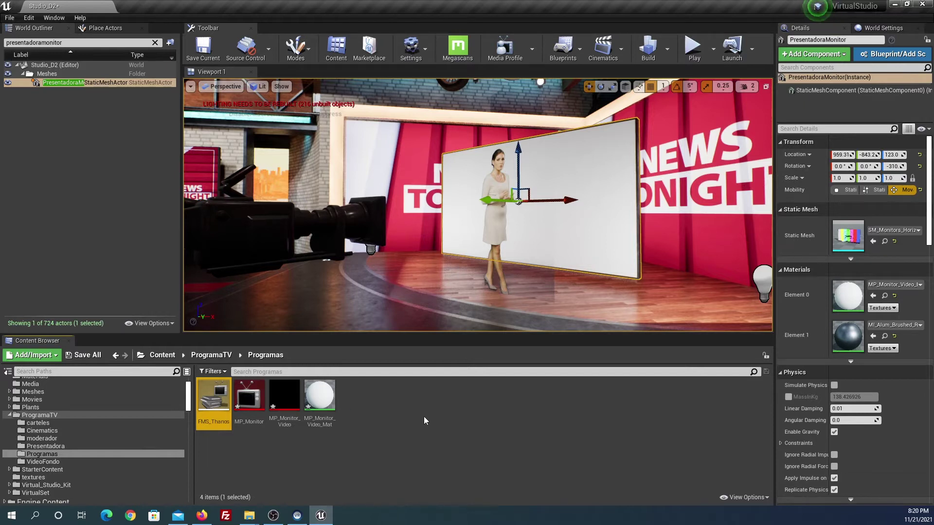
Create an Img Media Source asset named IMS_UELogo
{"action": "right_click", "coordinate": [402, 400]}
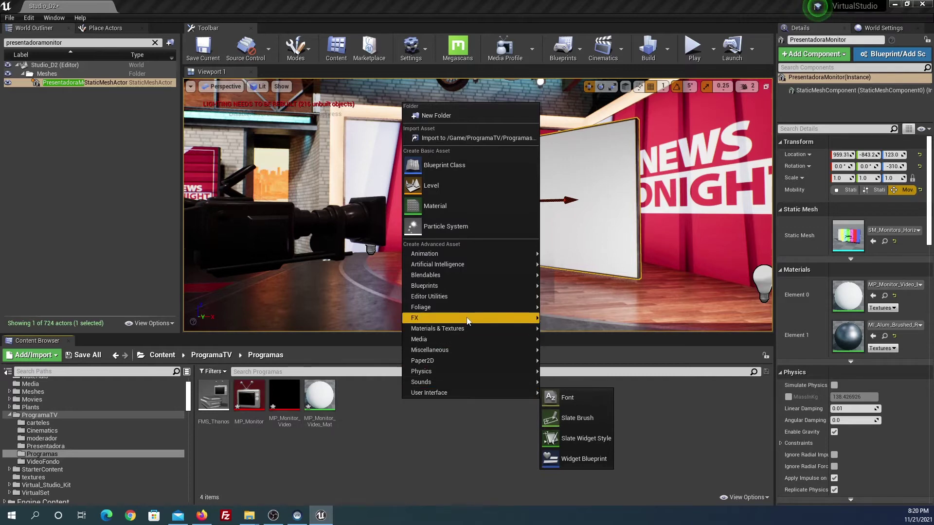
{"action": "mouse_move", "coordinate": [469, 318]}
{"action": "mouse_move", "coordinate": [469, 344]}
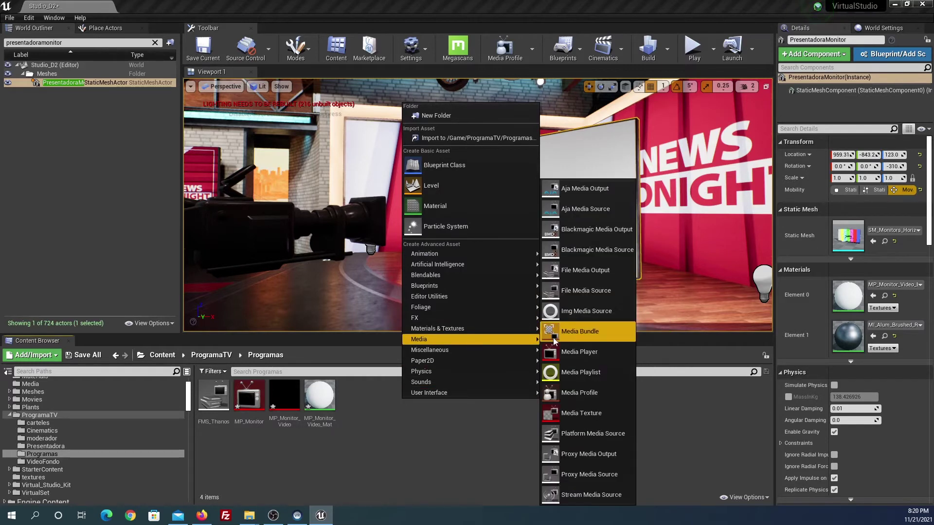
{"action": "left_click", "coordinate": [596, 312]}
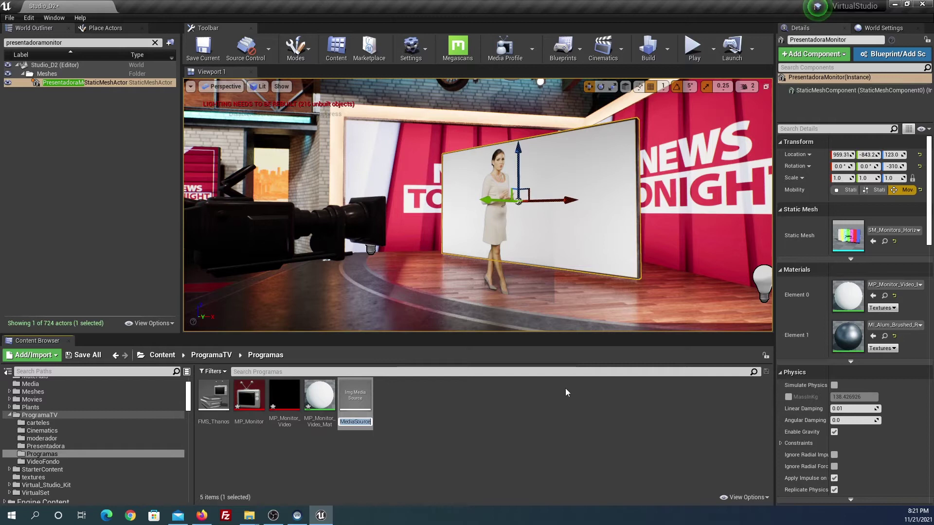
{"action": "type", "text": "IMS_UEL"}
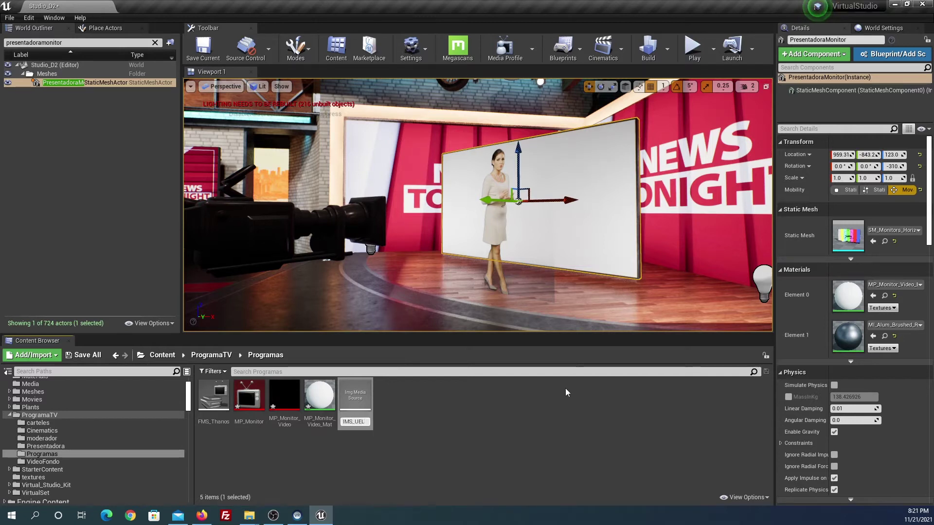
{"action": "type", "text": "ogo"}
{"action": "key", "text": "Return"}
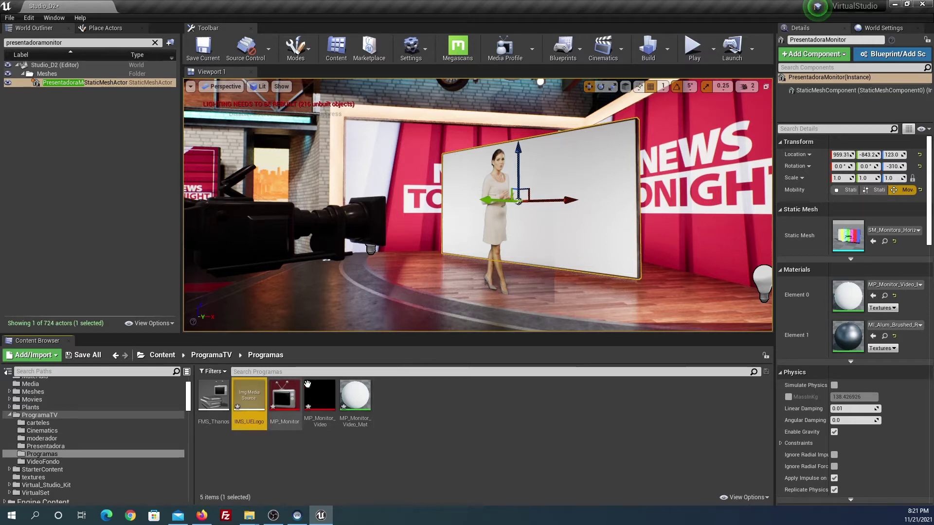
Open IMS_UELogo and browse the Movies folder for the ue-logo-1400.jpg image
{"action": "double_click", "coordinate": [256, 397]}
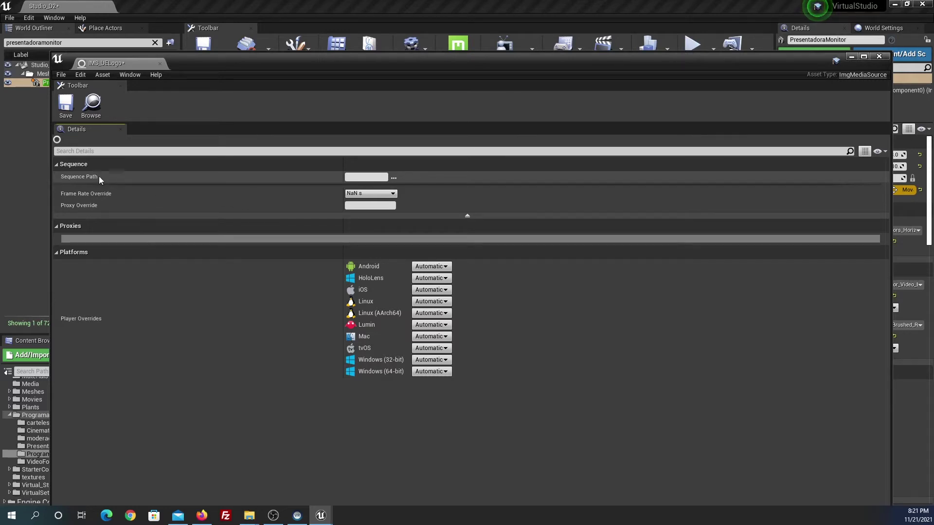
{"action": "left_click", "coordinate": [394, 178]}
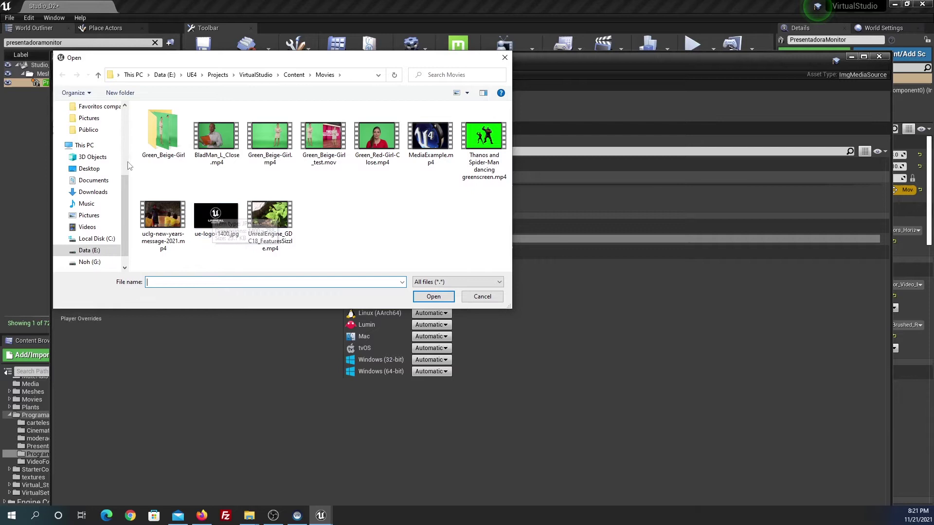
{"action": "right_click", "coordinate": [344, 208]}
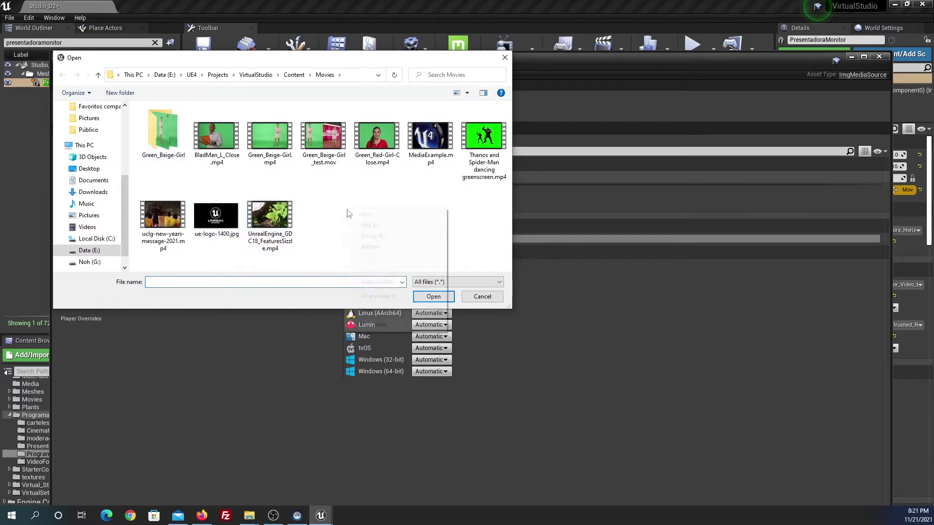
{"action": "left_click", "coordinate": [212, 219]}
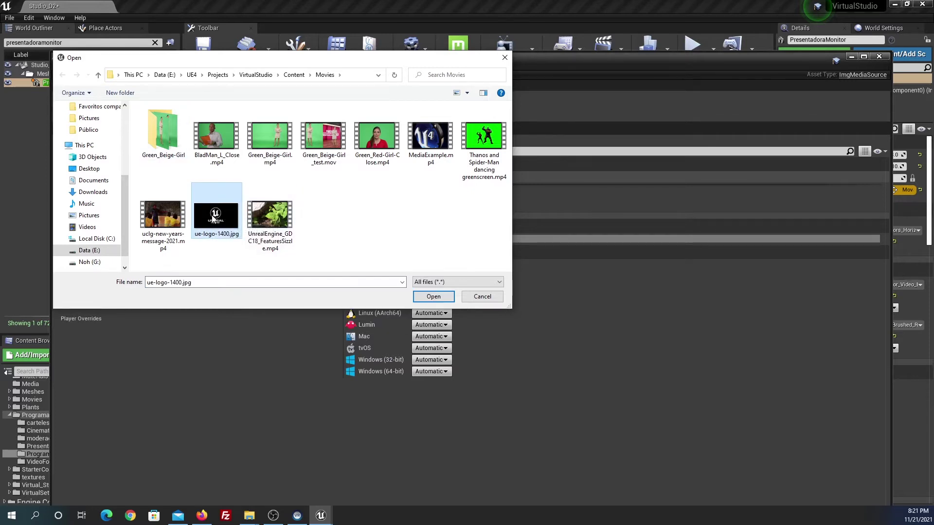
{"action": "double_click", "coordinate": [164, 145]}
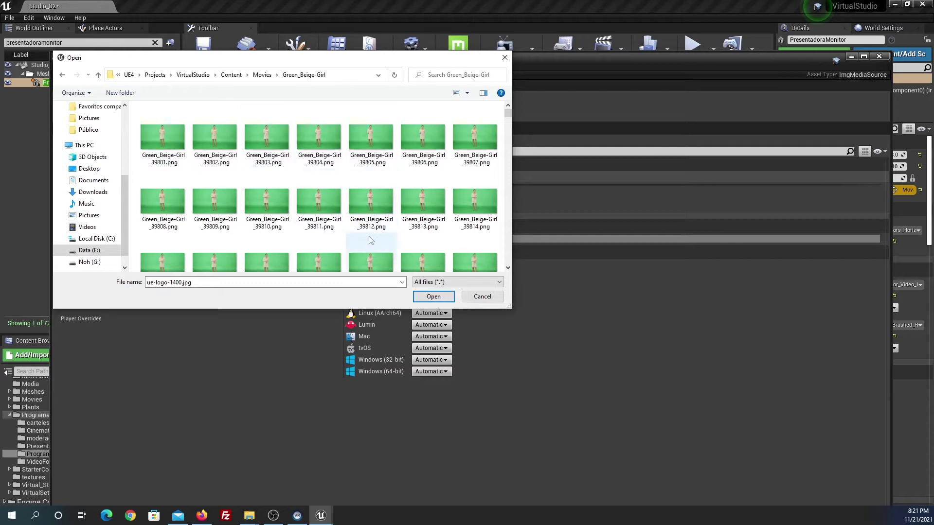
{"action": "left_click", "coordinate": [63, 76]}
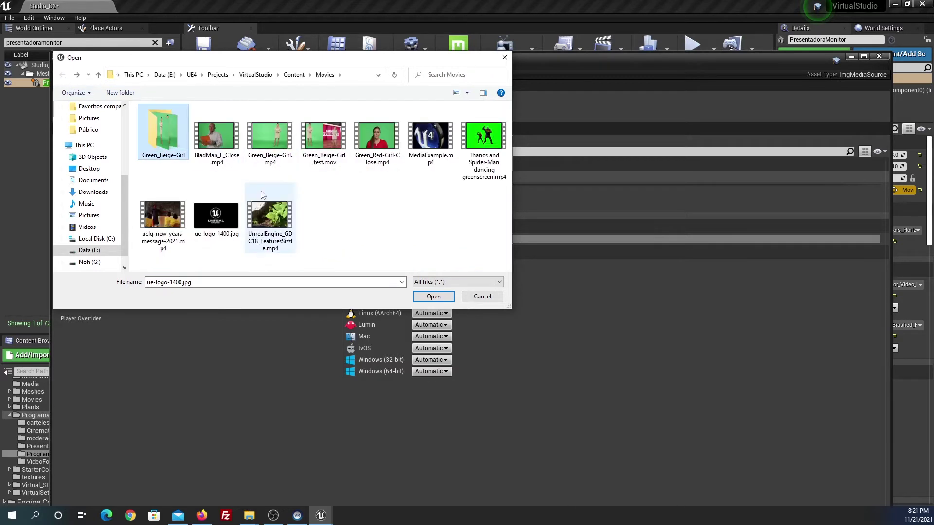
Make a UELogo folder in Movies, move ue-logo-1400.jpg into it, and set it as sequence path
{"action": "right_click", "coordinate": [357, 204]}
{"action": "mouse_move", "coordinate": [395, 308]}
{"action": "left_click", "coordinate": [467, 308]}
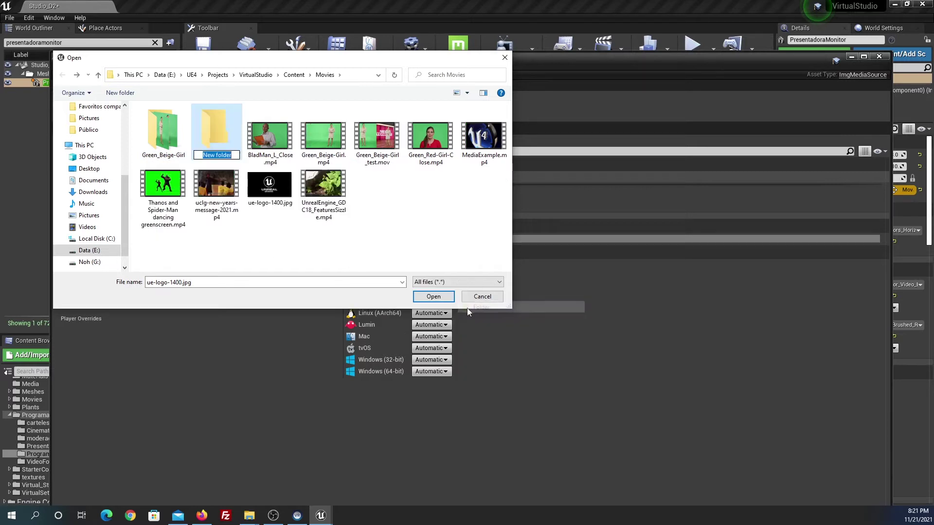
{"action": "type", "text": "UEL"}
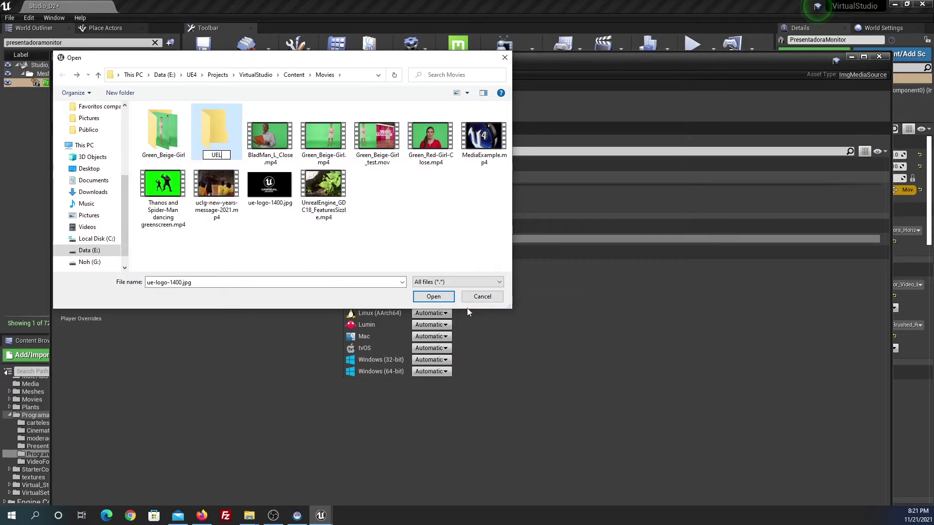
{"action": "key", "text": "Return"}
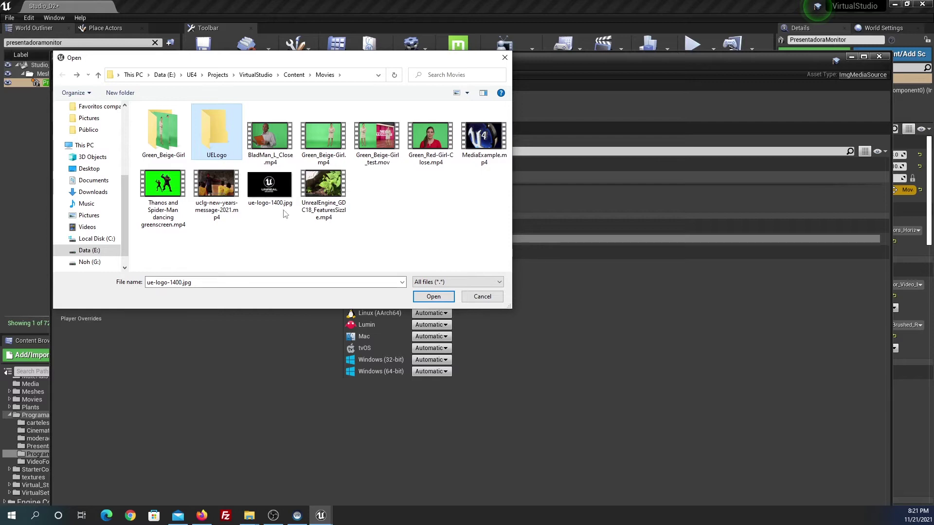
{"action": "left_click_drag", "start_coordinate": [269, 185], "coordinate": [218, 136]}
{"action": "double_click", "coordinate": [218, 138]}
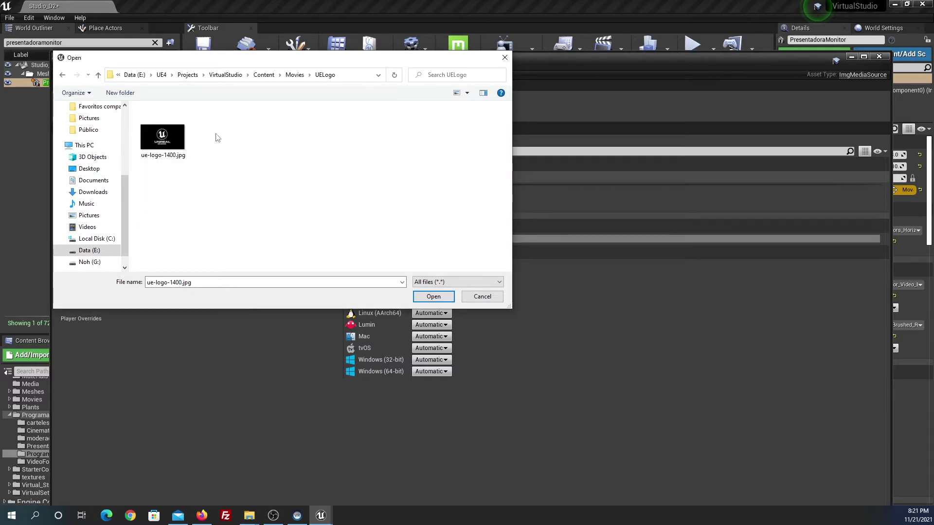
{"action": "left_click", "coordinate": [433, 299]}
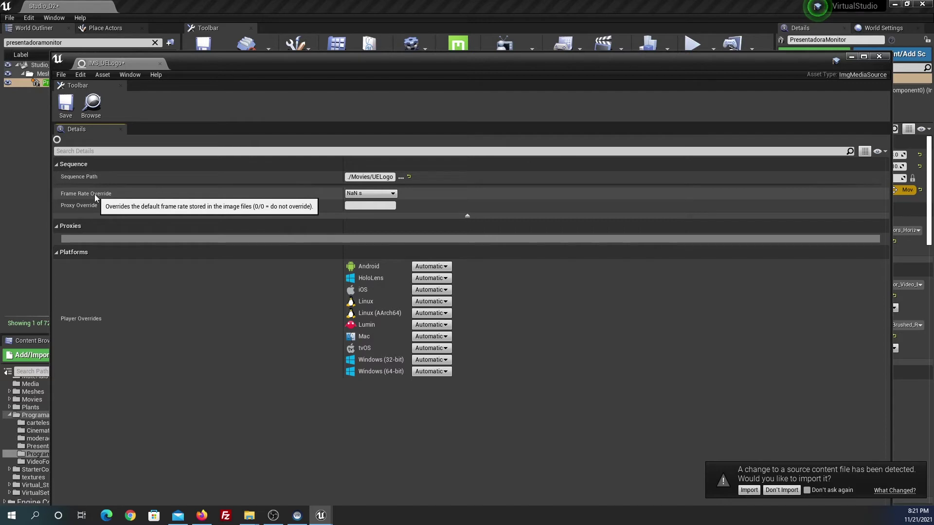
Set IMS_UELogo's Frame Rate Override to 24 fps (film), then save and close it
{"action": "left_click", "coordinate": [370, 193]}
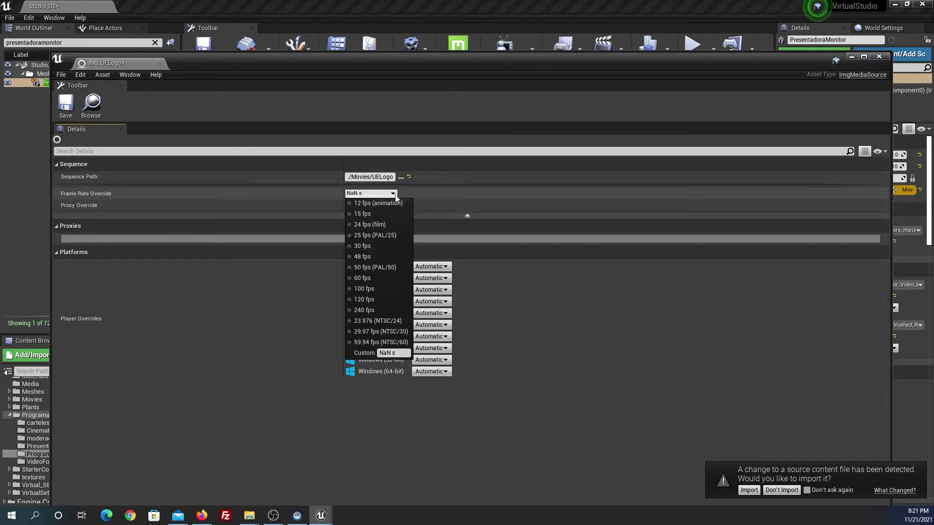
{"action": "left_click", "coordinate": [383, 224]}
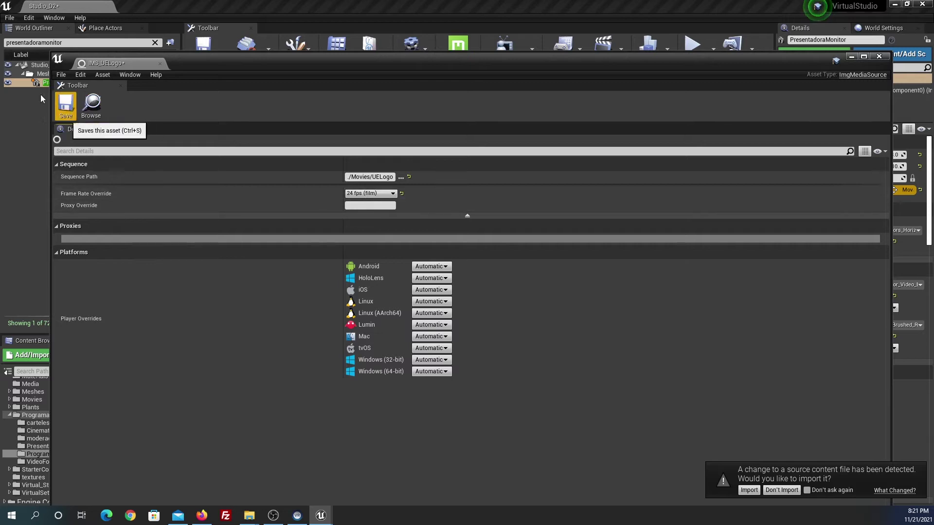
{"action": "left_click", "coordinate": [62, 108]}
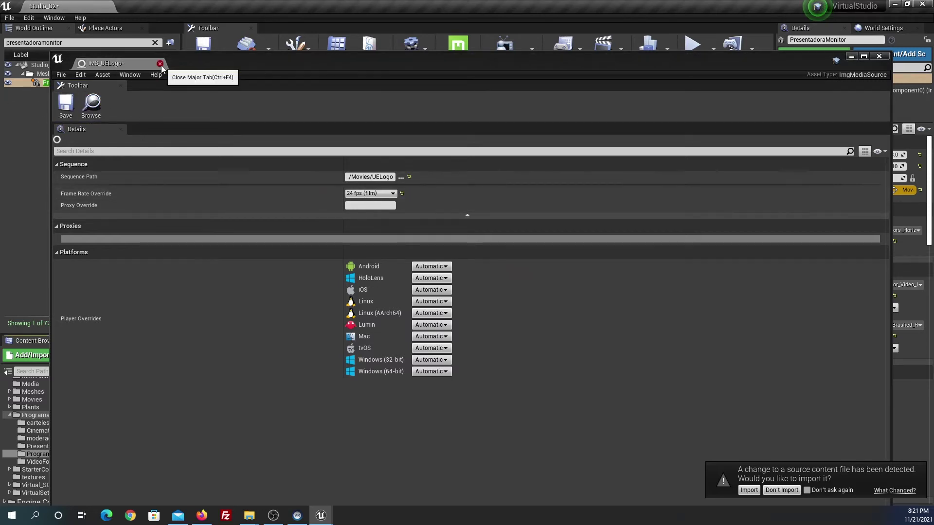
{"action": "left_click", "coordinate": [159, 63]}
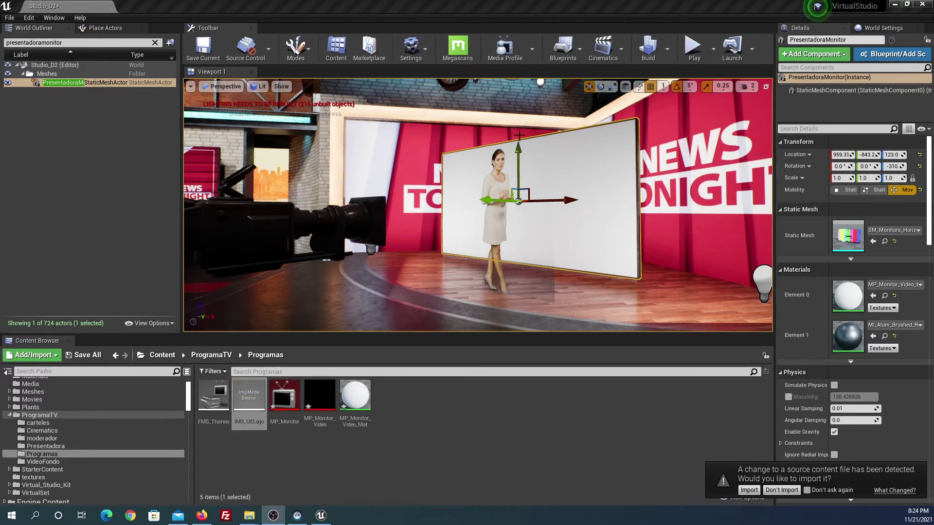
Open the Studio_D2 Level Blueprint and pan past the key-driven timeline nodes to empty space
{"action": "left_click", "coordinate": [563, 53]}
{"action": "left_click", "coordinate": [586, 122]}
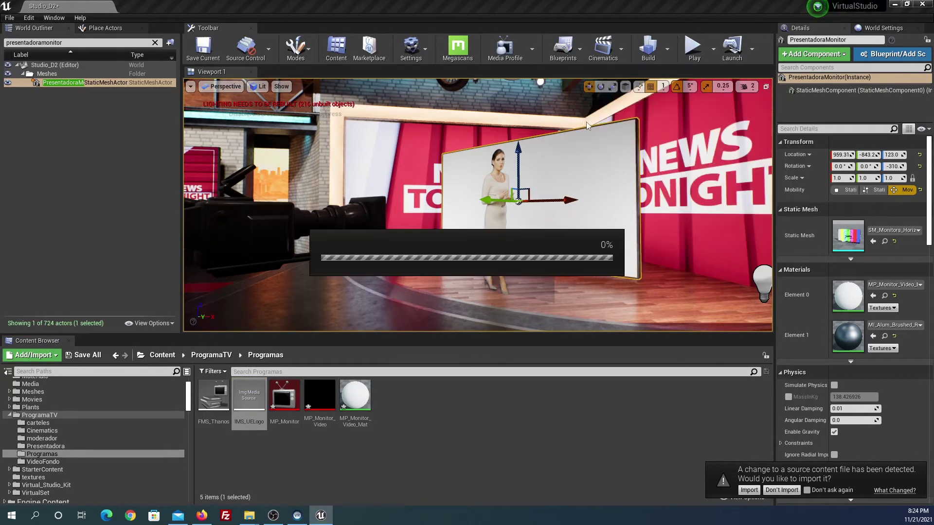
{"action": "scroll", "coordinate": [388, 310], "scroll_direction": "up", "scroll_amount": 4}
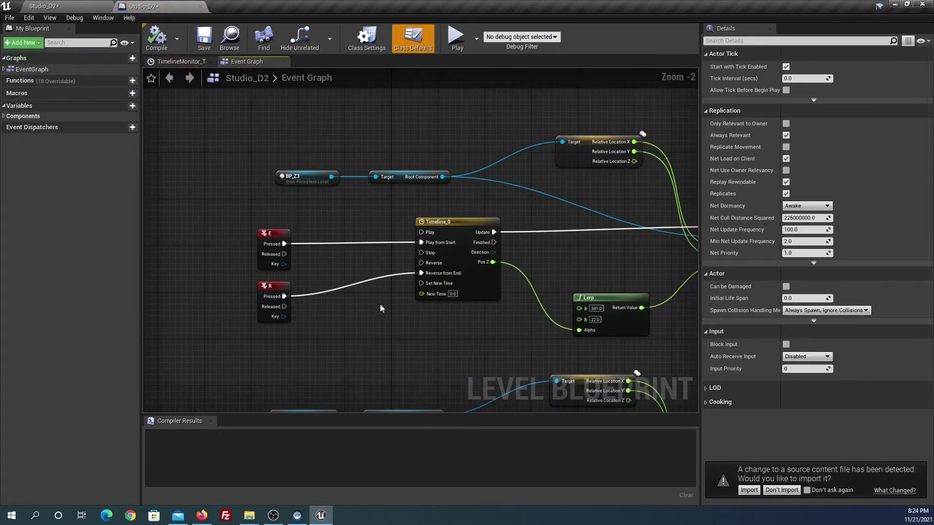
{"action": "right_click_drag", "start_coordinate": [380, 304], "coordinate": [444, 187]}
{"action": "scroll", "coordinate": [439, 218], "scroll_direction": "down", "scroll_amount": 5}
{"action": "scroll", "coordinate": [508, 337], "scroll_direction": "up", "scroll_amount": 2}
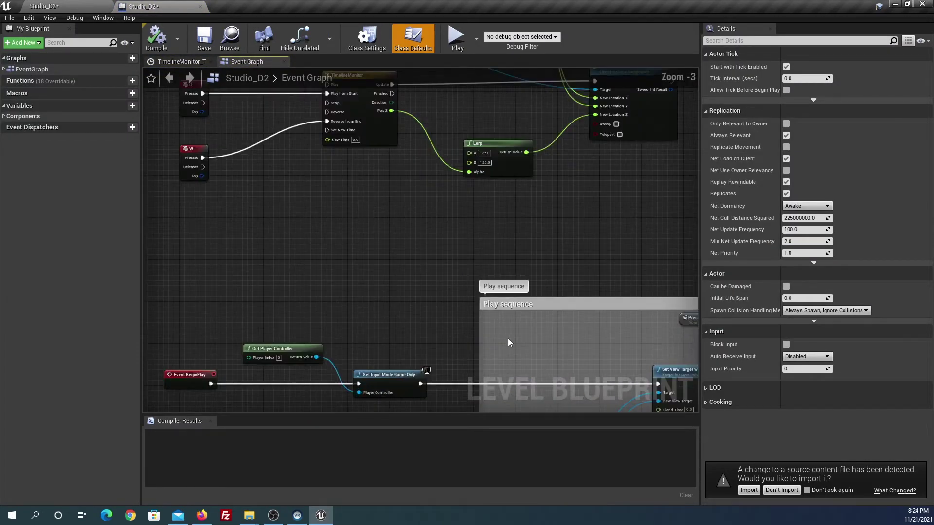
{"action": "scroll", "coordinate": [507, 338], "scroll_direction": "down", "scroll_amount": 2}
{"action": "scroll", "coordinate": [427, 328], "scroll_direction": "up", "scroll_amount": 3}
{"action": "scroll", "coordinate": [327, 340], "scroll_direction": "up", "scroll_amount": 2}
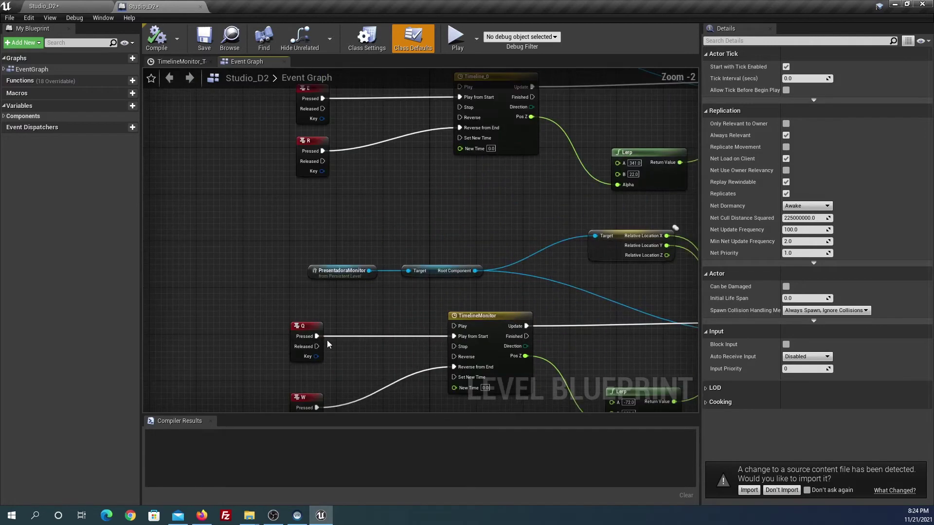
{"action": "mouse_move", "coordinate": [375, 297]}
{"action": "right_mouse_down"}
{"action": "mouse_move", "coordinate": [407, 210]}
{"action": "mouse_move", "coordinate": [308, 202]}
{"action": "mouse_move", "coordinate": [341, 199]}
{"action": "mouse_move", "coordinate": [341, 256]}
{"action": "right_mouse_up"}
{"action": "scroll", "coordinate": [360, 257], "scroll_direction": "down", "scroll_amount": 3}
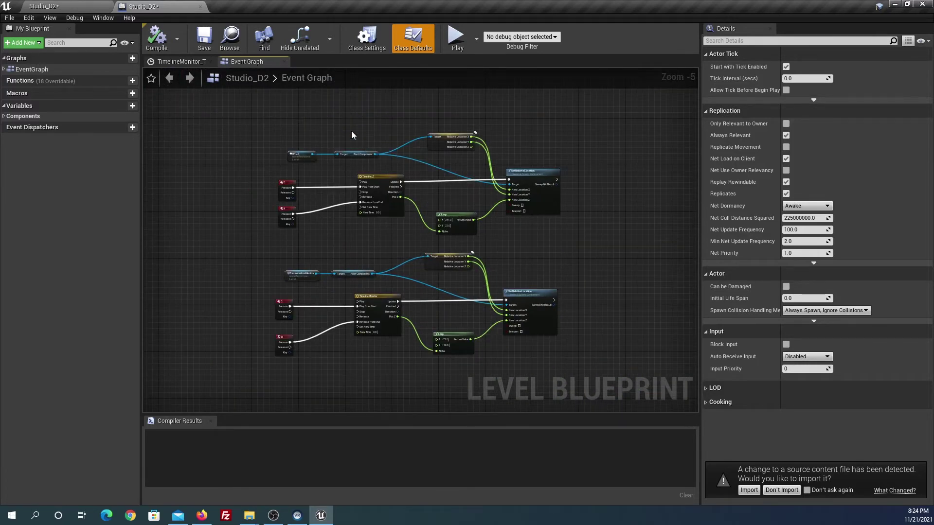
{"action": "right_click_drag", "start_coordinate": [352, 135], "coordinate": [315, 284]}
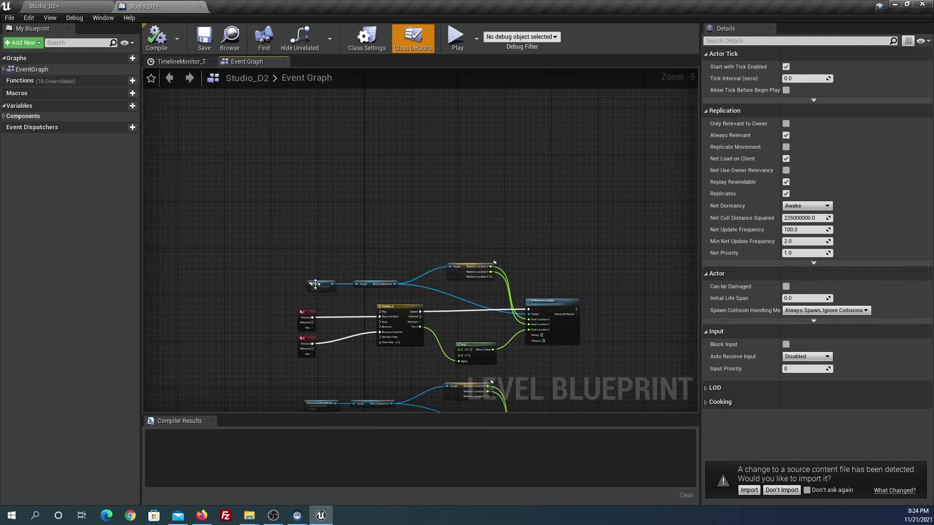
{"action": "scroll", "coordinate": [314, 192], "scroll_direction": "up", "scroll_amount": 2}
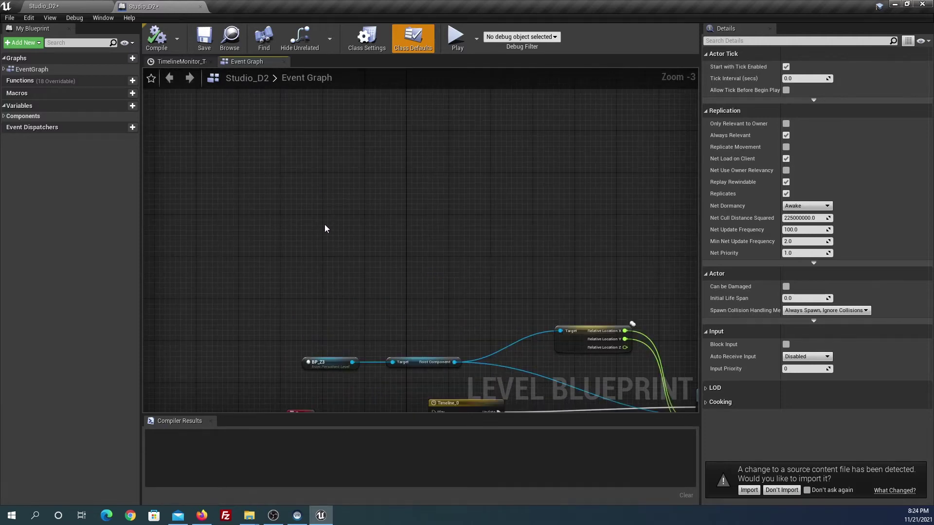
Add a level blueprint variable MP_Monitor of type Media Player object reference
{"action": "left_click", "coordinate": [121, 106]}
{"action": "type", "text": "MP_Monitor"}
{"action": "key", "text": "Return"}
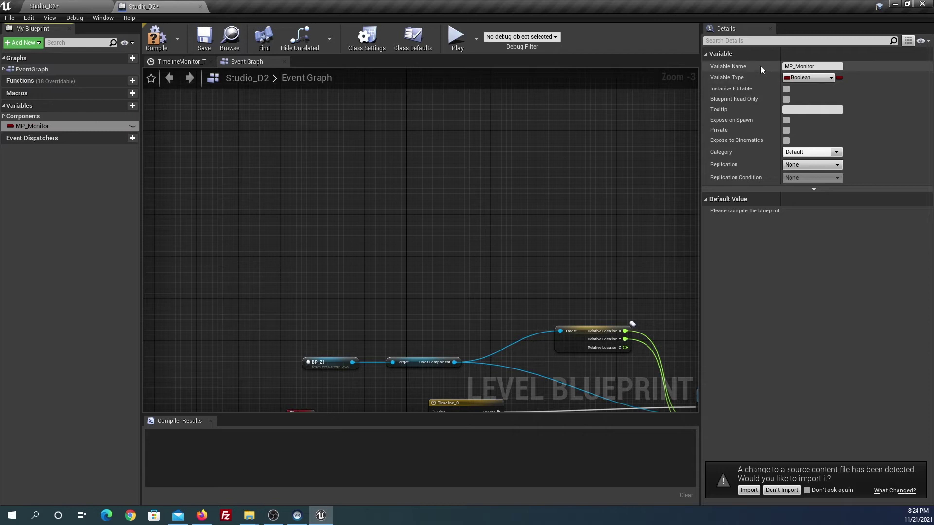
{"action": "left_click", "coordinate": [798, 78]}
{"action": "type", "text": "mediapla"}
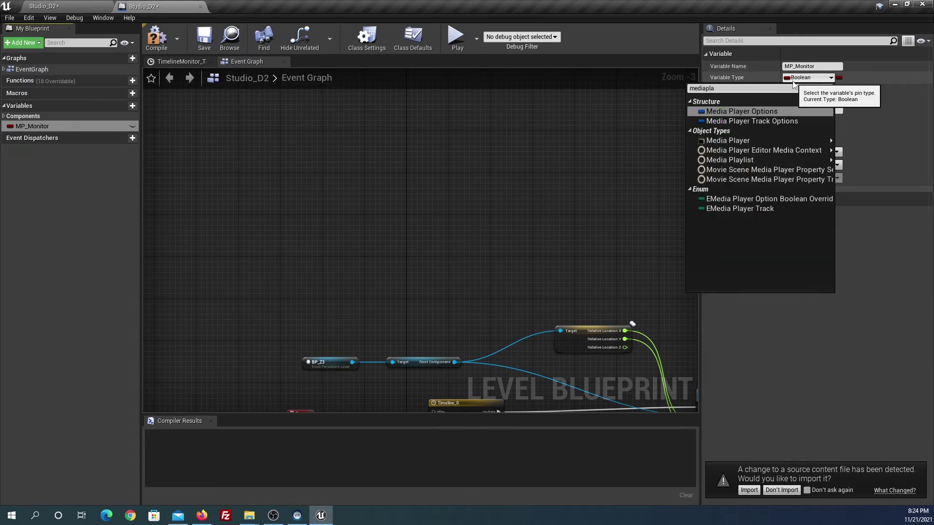
{"action": "left_click", "coordinate": [716, 141]}
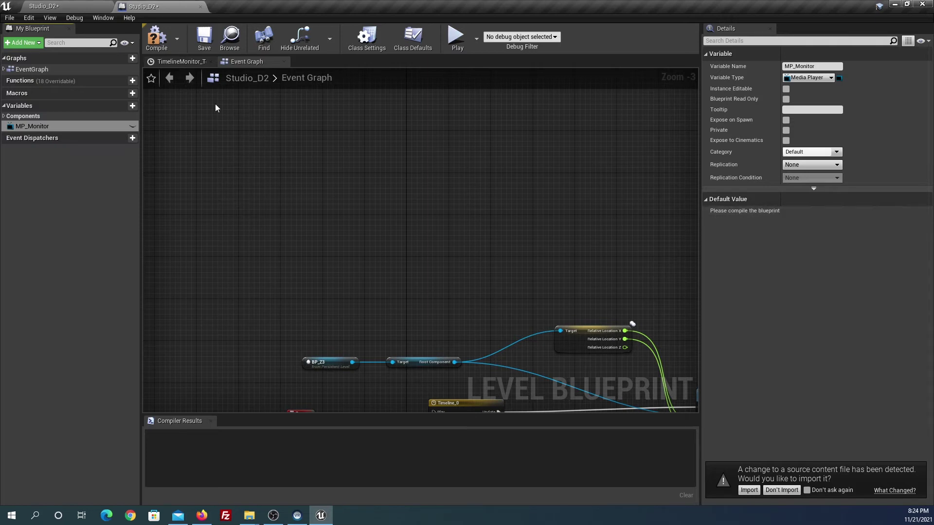
Compile, set MP_Monitor's default value to the MP_Monitor asset, and place it in the graph
{"action": "left_click", "coordinate": [154, 42]}
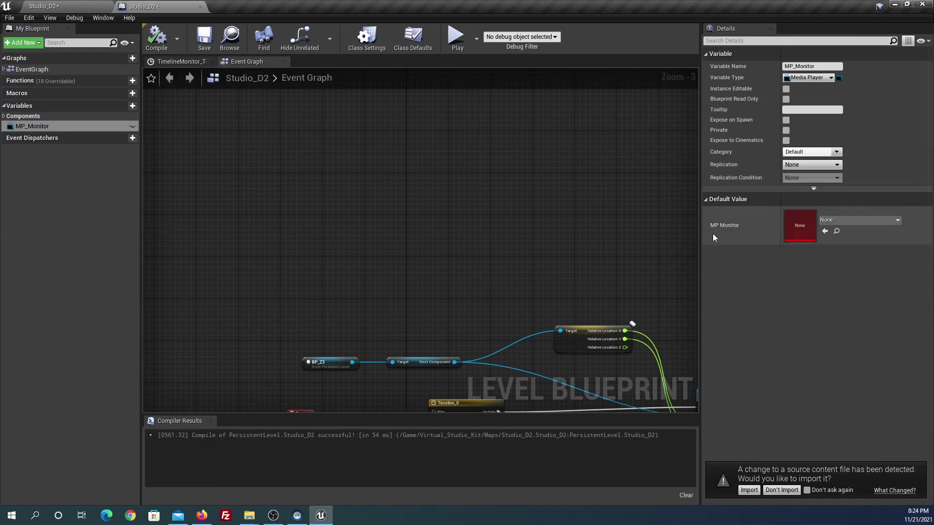
{"action": "left_click", "coordinate": [838, 220]}
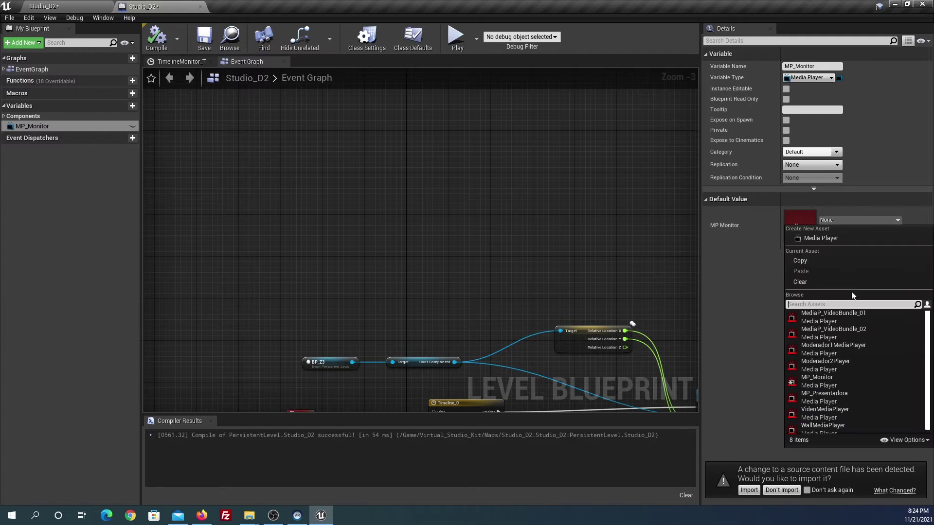
{"action": "left_click", "coordinate": [826, 380]}
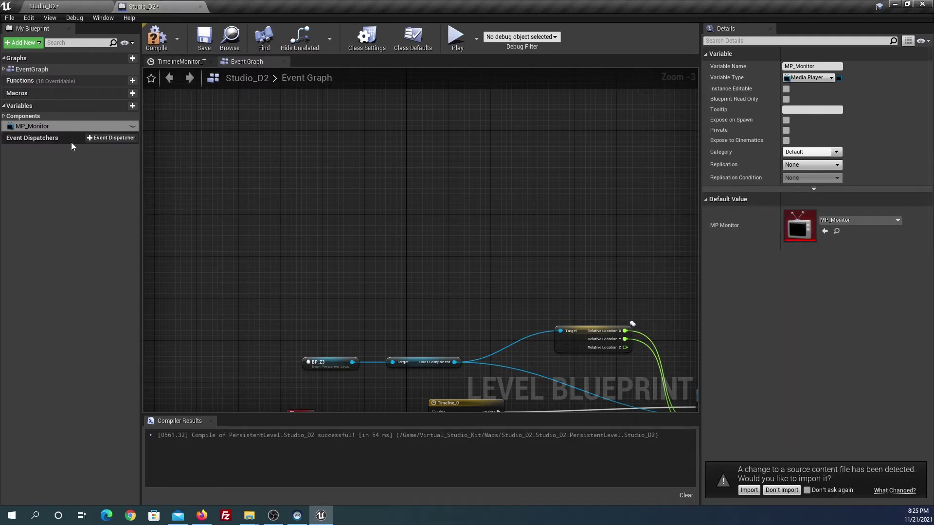
{"action": "left_click", "coordinate": [43, 128]}
{"action": "left_click_drag", "start_coordinate": [42, 127], "coordinate": [320, 223]}
Place an MP_Monitor getter node and add a key 1 keyboard event
{"action": "left_click", "coordinate": [333, 235]}
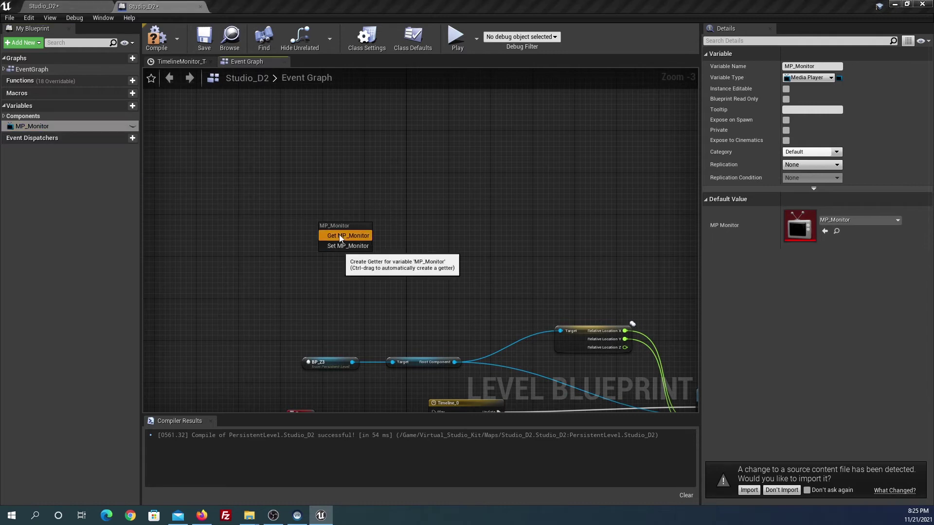
{"action": "scroll", "coordinate": [331, 255], "scroll_direction": "up", "scroll_amount": 2}
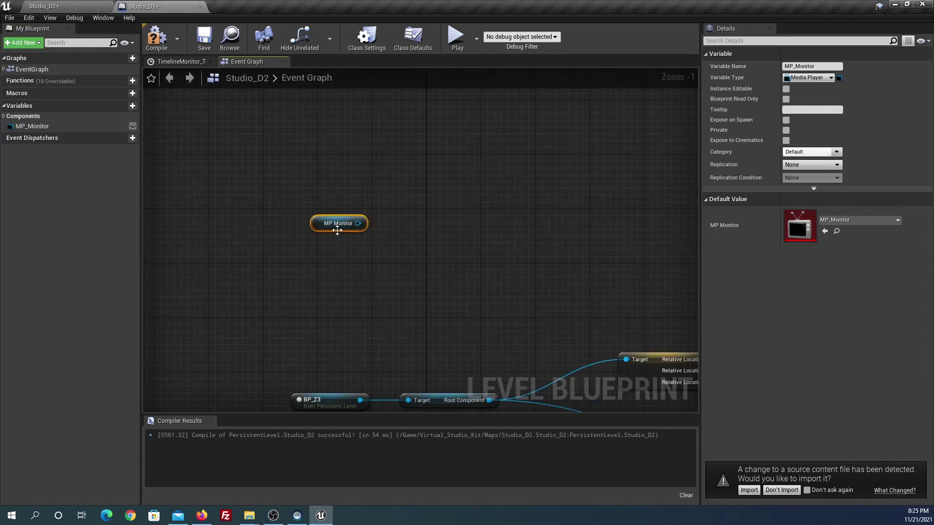
{"action": "scroll", "coordinate": [342, 252], "scroll_direction": "down", "scroll_amount": 1}
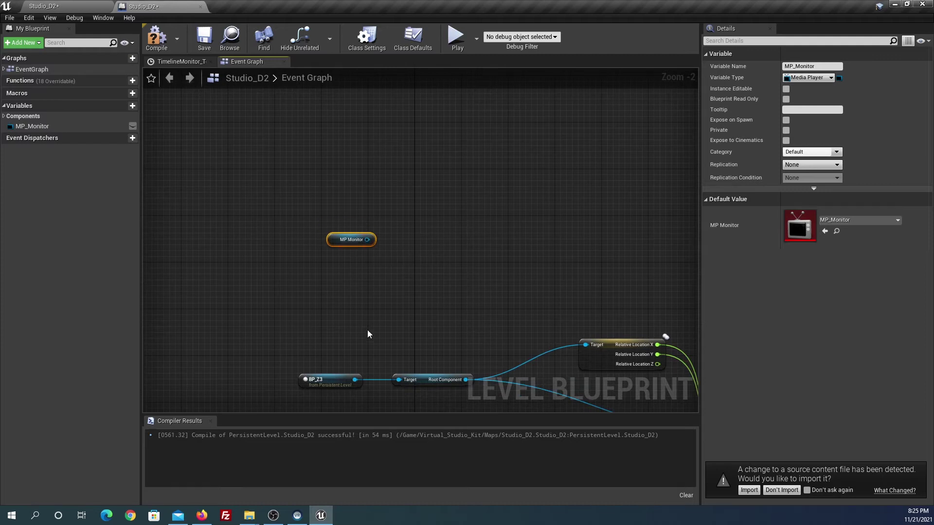
{"action": "scroll", "coordinate": [367, 329], "scroll_direction": "down", "scroll_amount": 2}
{"action": "scroll", "coordinate": [366, 329], "scroll_direction": "up", "scroll_amount": 2}
{"action": "scroll", "coordinate": [341, 266], "scroll_direction": "down", "scroll_amount": 1}
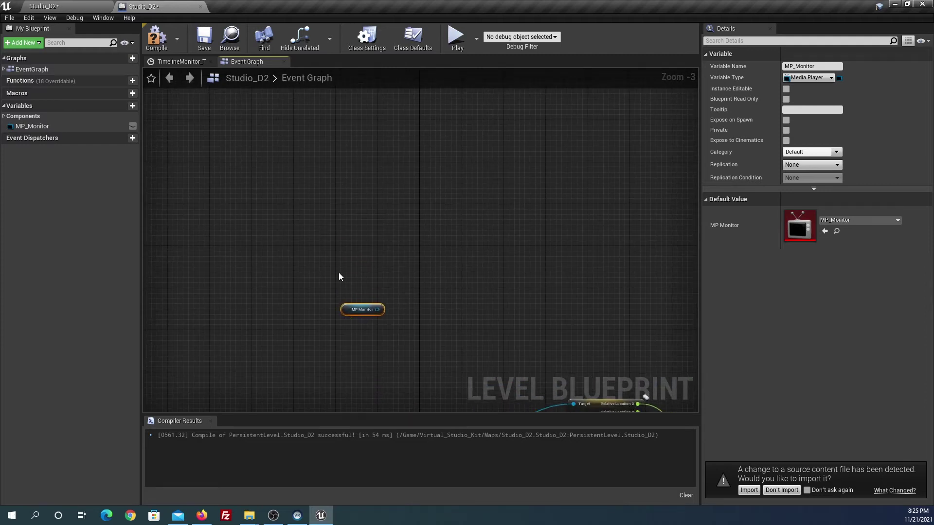
{"action": "right_click", "coordinate": [326, 237]}
{"action": "type", "text": "1"}
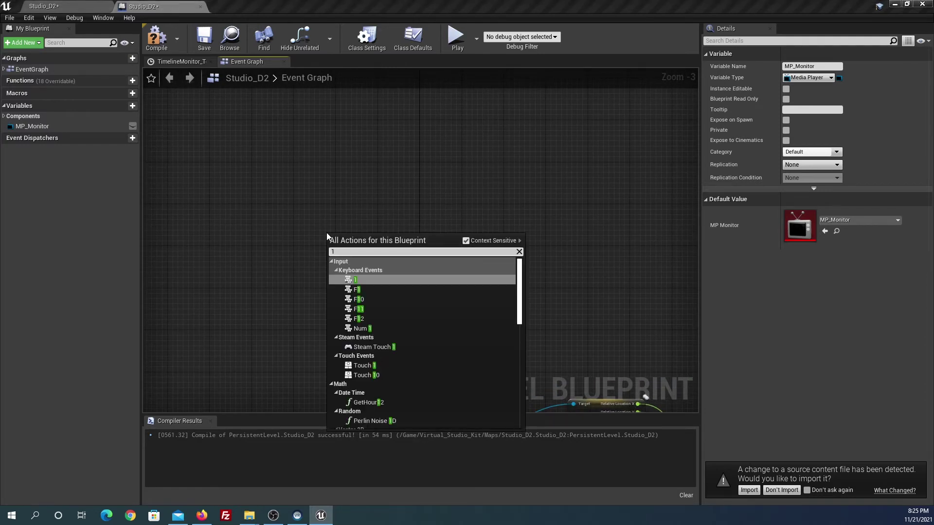
{"action": "left_click", "coordinate": [360, 282]}
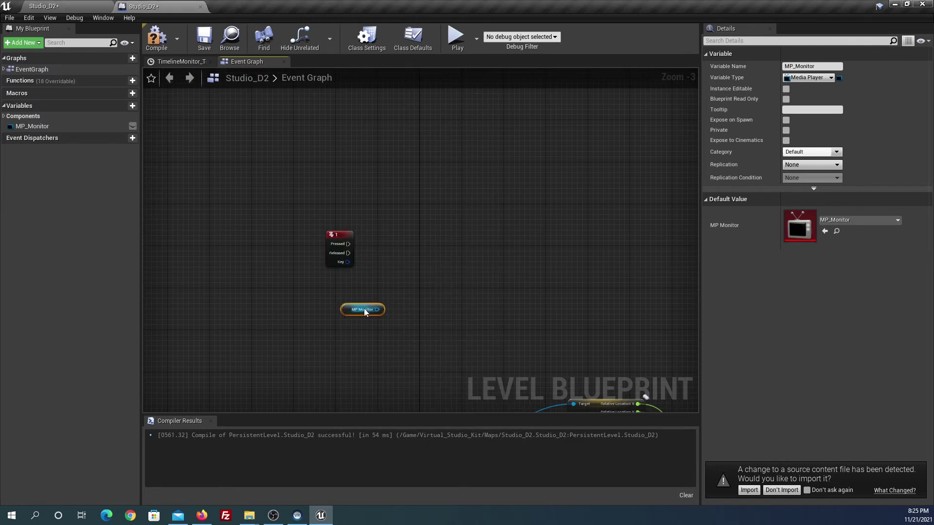
Add an Open Source node on MP Monitor, fired by key 1, with media source IMS_UELogo
{"action": "left_click_drag", "start_coordinate": [377, 309], "coordinate": [443, 293]}
{"action": "left_click", "coordinate": [397, 352]}
{"action": "mouse_move", "coordinate": [350, 314]}
{"action": "left_mouse_down"}
{"action": "mouse_move", "coordinate": [381, 216]}
{"action": "mouse_move", "coordinate": [370, 201]}
{"action": "mouse_move", "coordinate": [433, 242]}
{"action": "left_mouse_up"}
{"action": "type", "text": "open"}
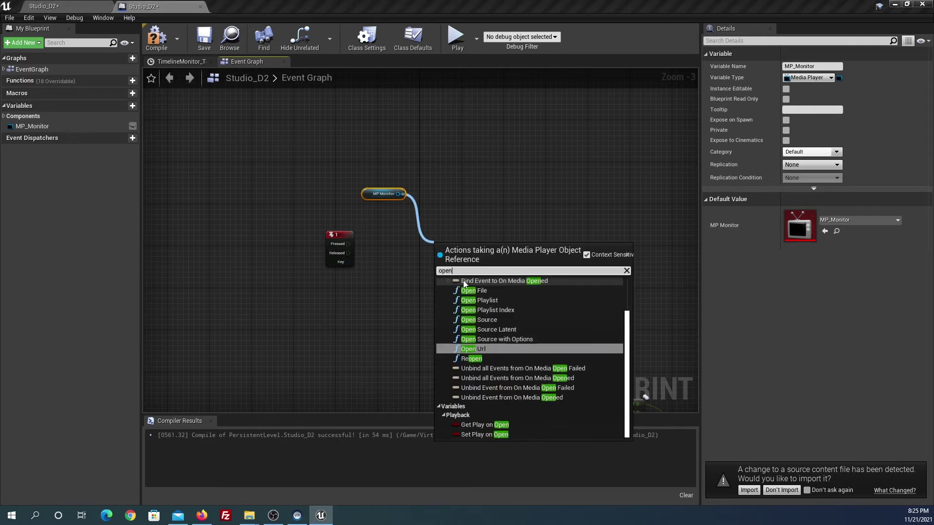
{"action": "left_click", "coordinate": [494, 319]}
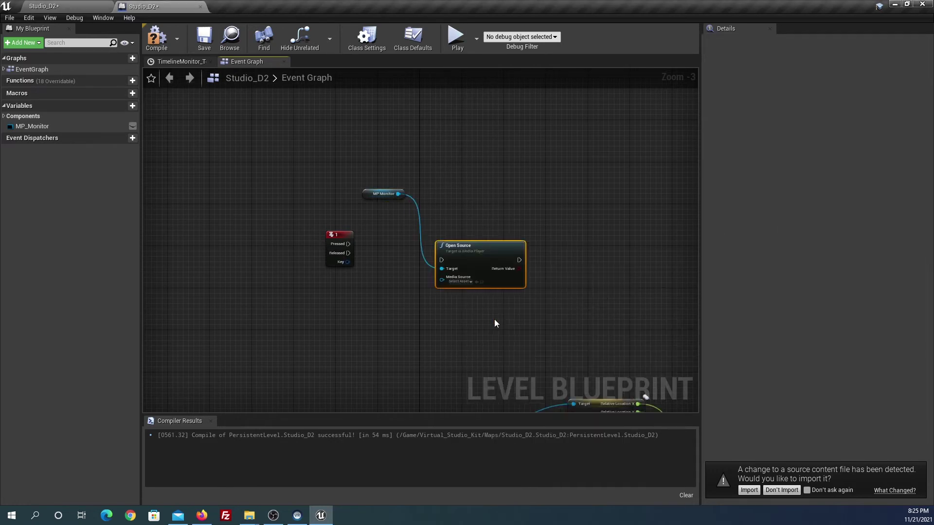
{"action": "left_click_drag", "start_coordinate": [444, 263], "coordinate": [445, 248]}
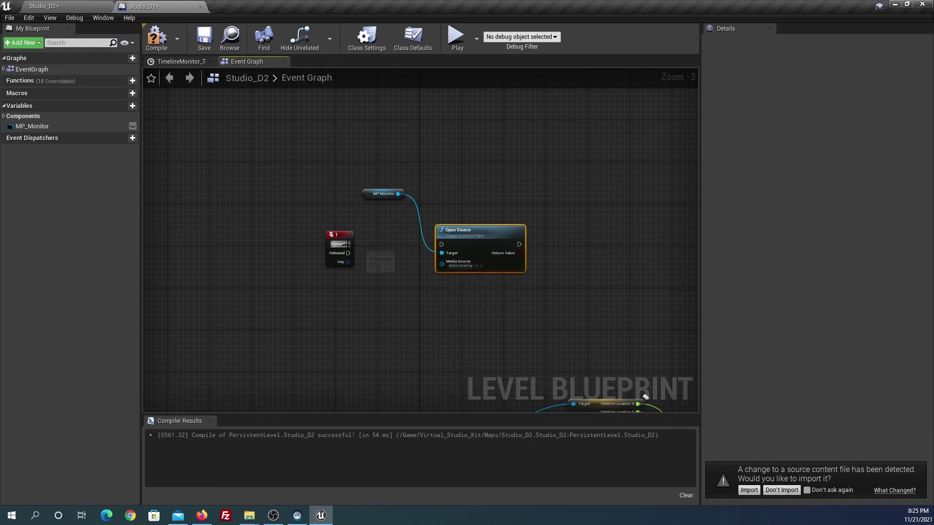
{"action": "left_click_drag", "start_coordinate": [348, 244], "coordinate": [442, 246]}
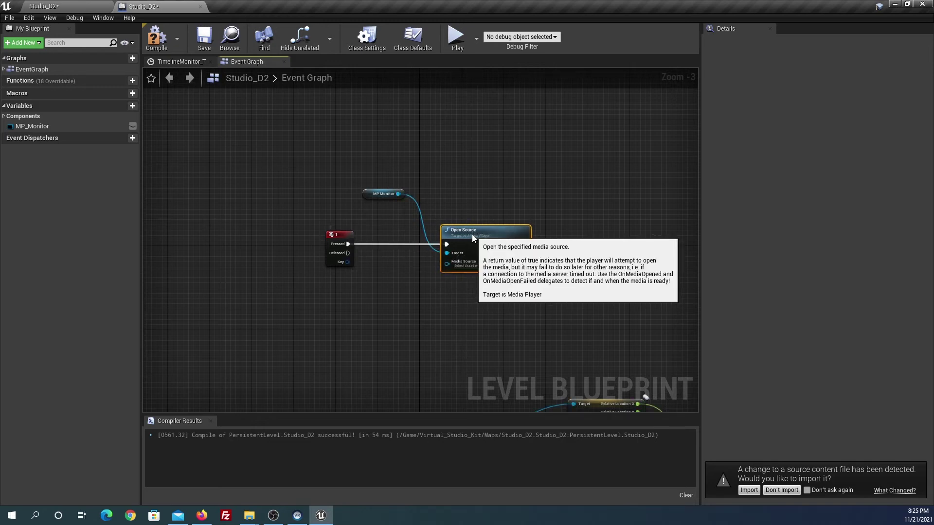
{"action": "scroll", "coordinate": [472, 275], "scroll_direction": "up", "scroll_amount": 3}
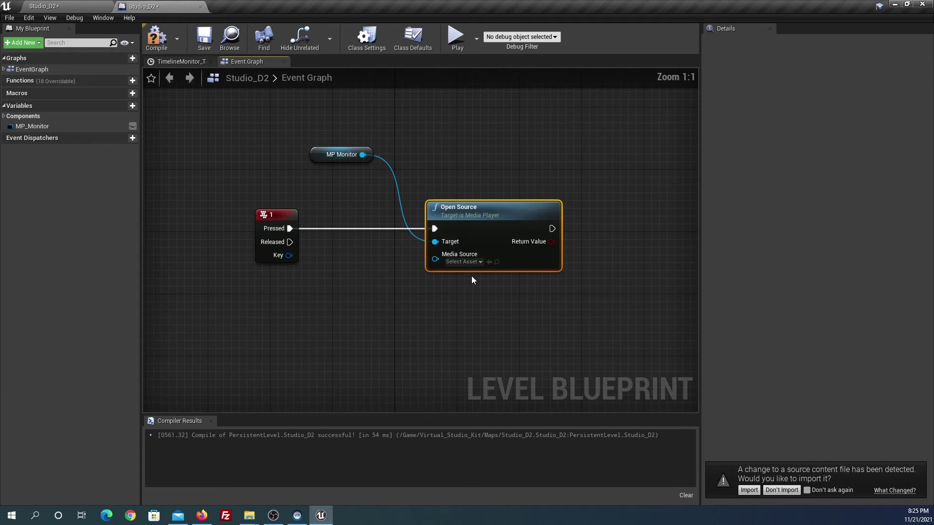
{"action": "left_click", "coordinate": [460, 262]}
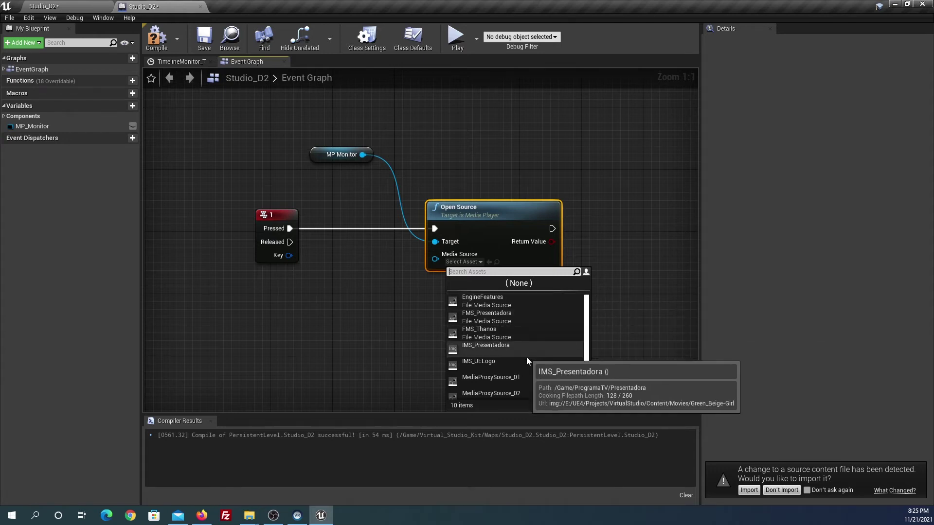
{"action": "left_click", "coordinate": [481, 363]}
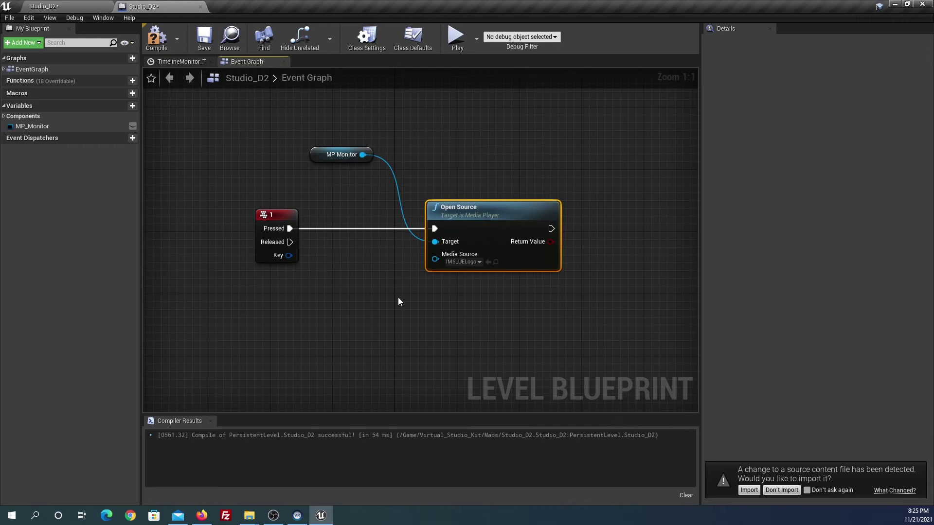
Move the three key 1 nodes up in the graph and clear the selection
{"action": "scroll", "coordinate": [399, 298], "scroll_direction": "down", "scroll_amount": 1}
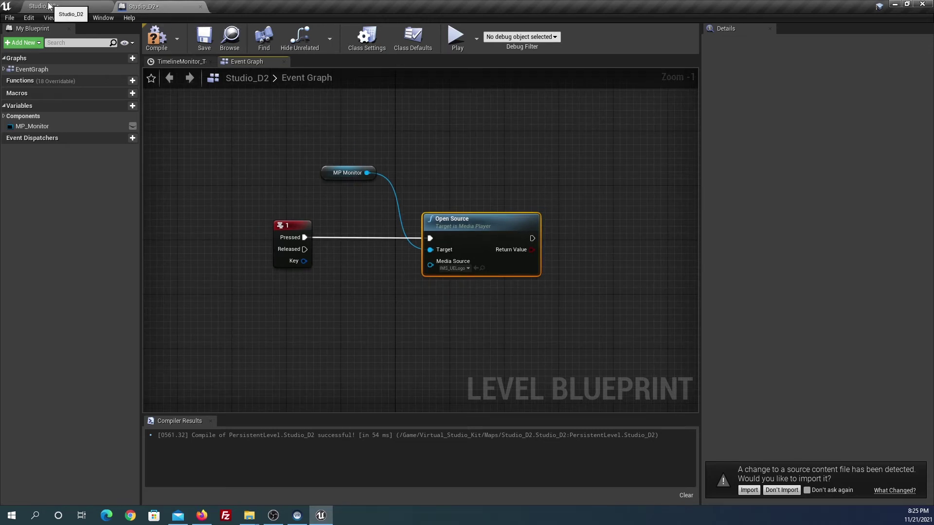
{"action": "scroll", "coordinate": [321, 185], "scroll_direction": "down", "scroll_amount": 1}
{"action": "left_click_drag", "start_coordinate": [270, 158], "coordinate": [542, 303]}
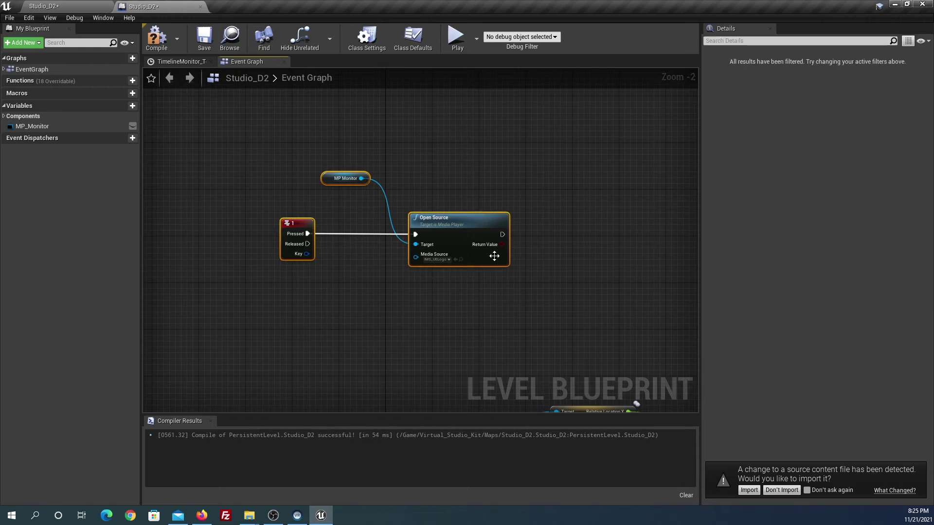
{"action": "left_click_drag", "start_coordinate": [479, 214], "coordinate": [479, 191]}
{"action": "left_click", "coordinate": [294, 302]}
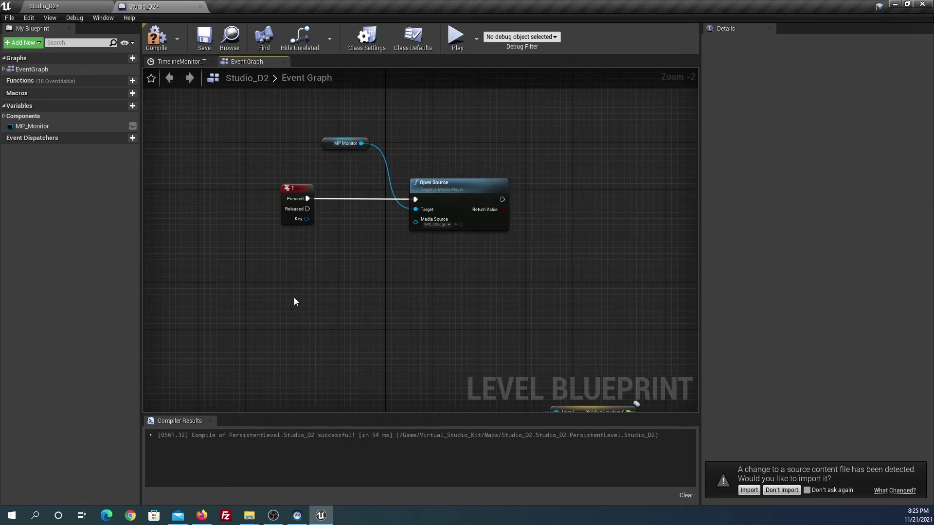
Add a key 2 keyboard event and shift the first Open Source node right
{"action": "right_click", "coordinate": [294, 293]}
{"action": "type", "text": "2"}
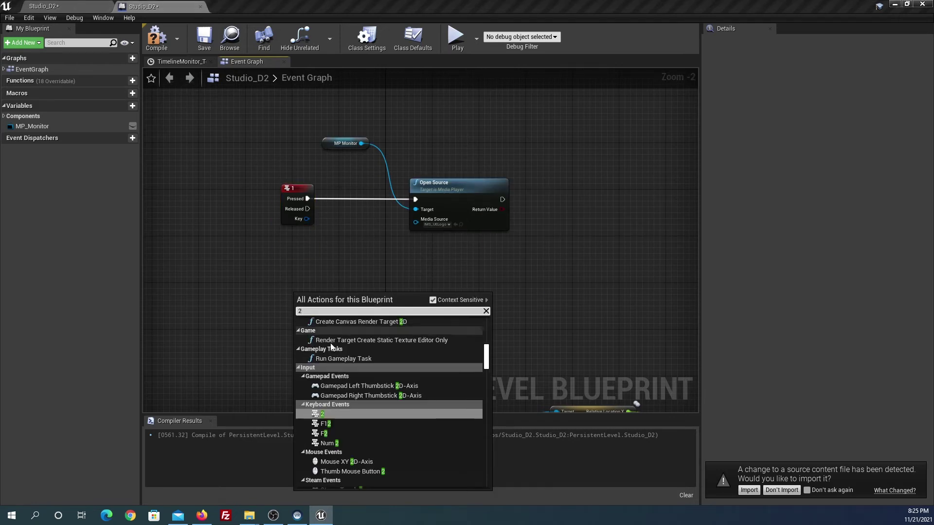
{"action": "left_click", "coordinate": [341, 413]}
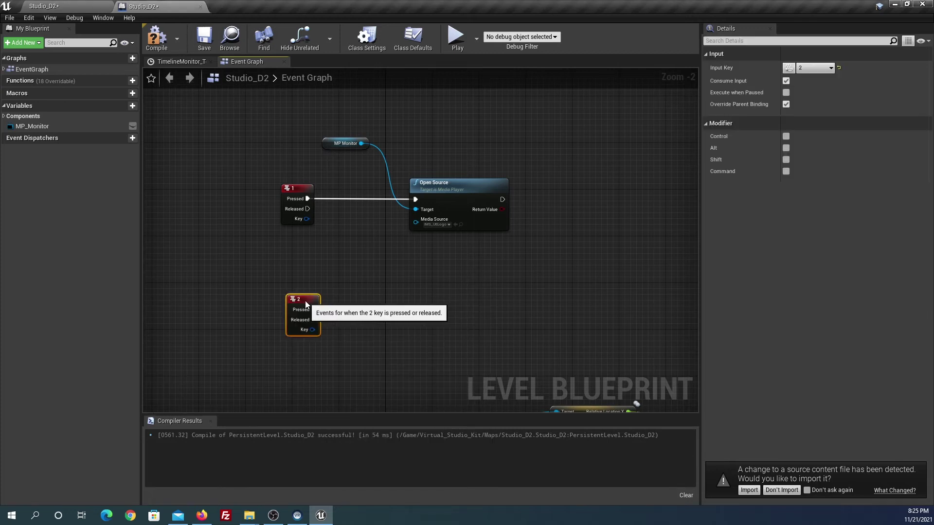
{"action": "left_click_drag", "start_coordinate": [440, 179], "coordinate": [468, 179]}
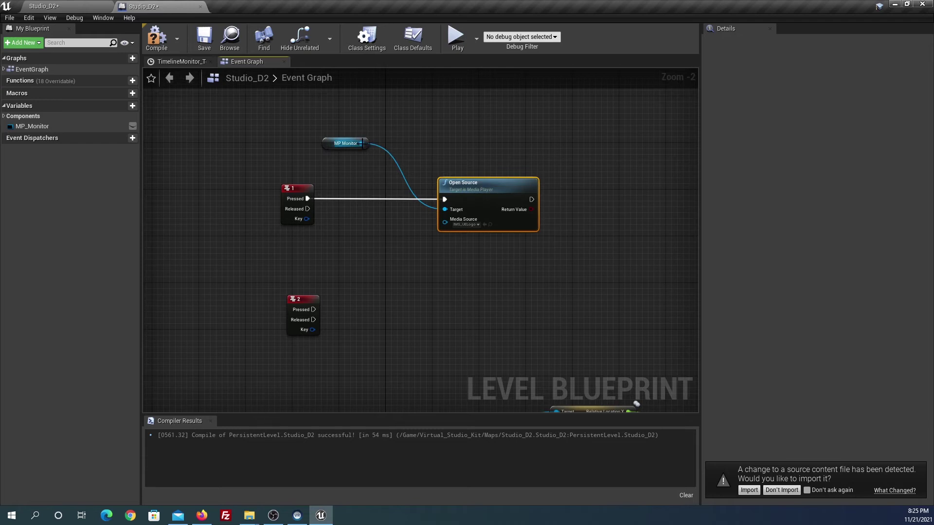
Add a second Open Source on MP Monitor fired by key 2, using FMS_Thanos, and compile
{"action": "left_click_drag", "start_coordinate": [431, 283], "coordinate": [435, 292]}
{"action": "type", "text": "open sour"}
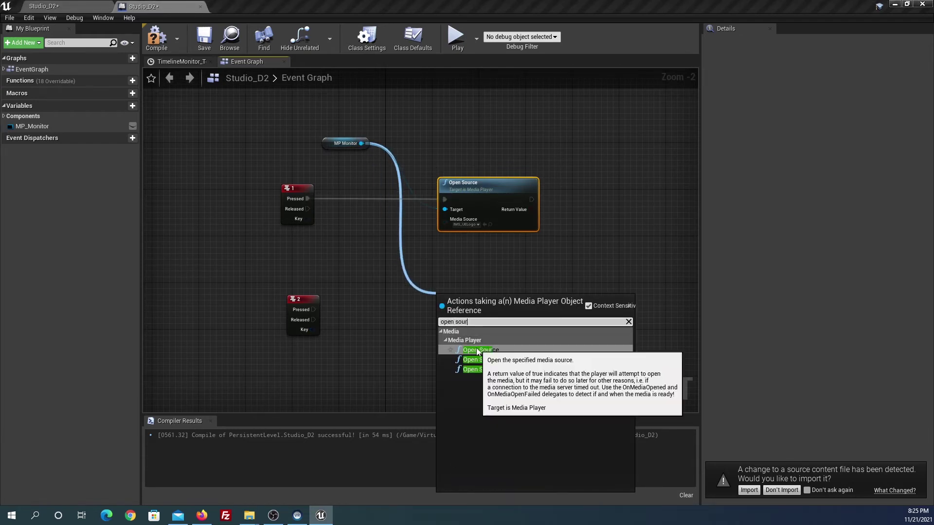
{"action": "left_click", "coordinate": [475, 349]}
{"action": "left_click_drag", "start_coordinate": [314, 309], "coordinate": [387, 277]}
{"action": "left_click_drag", "start_coordinate": [447, 313], "coordinate": [499, 297]}
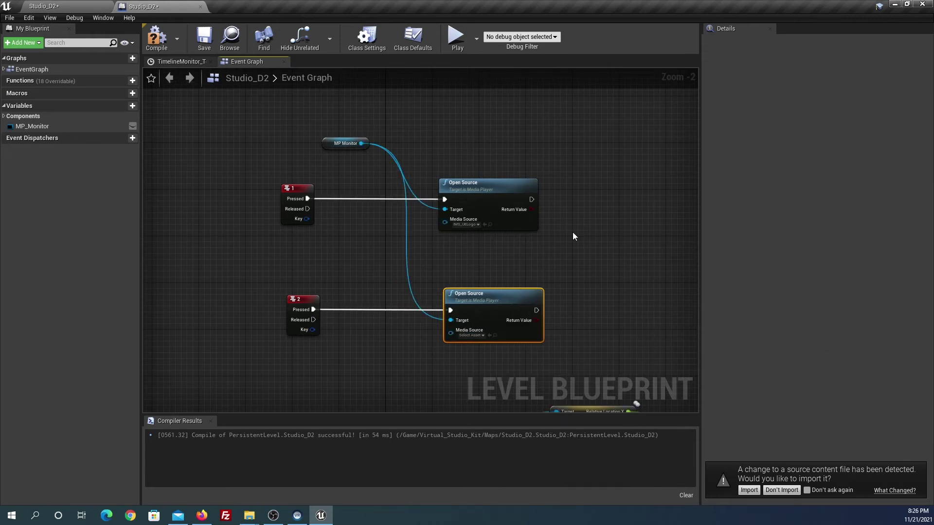
{"action": "right_click_drag", "start_coordinate": [573, 236], "coordinate": [512, 212]}
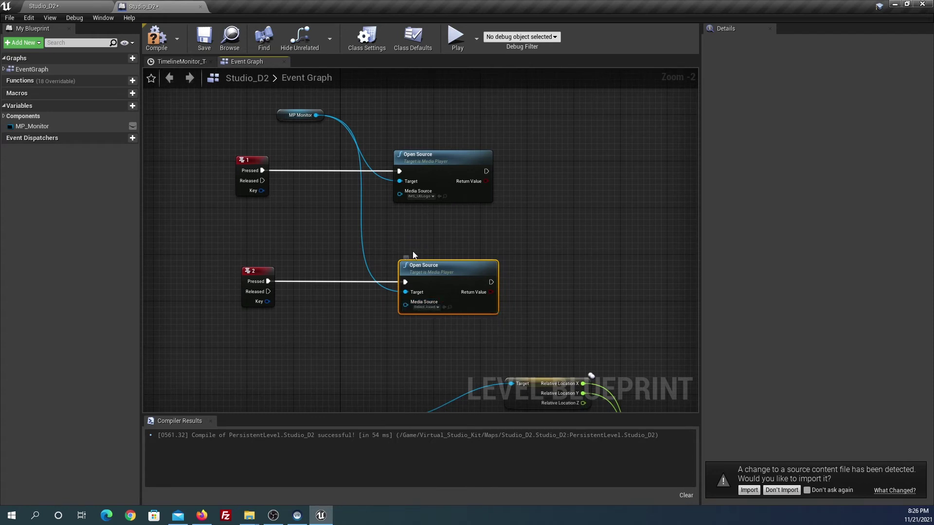
{"action": "left_click", "coordinate": [434, 308]}
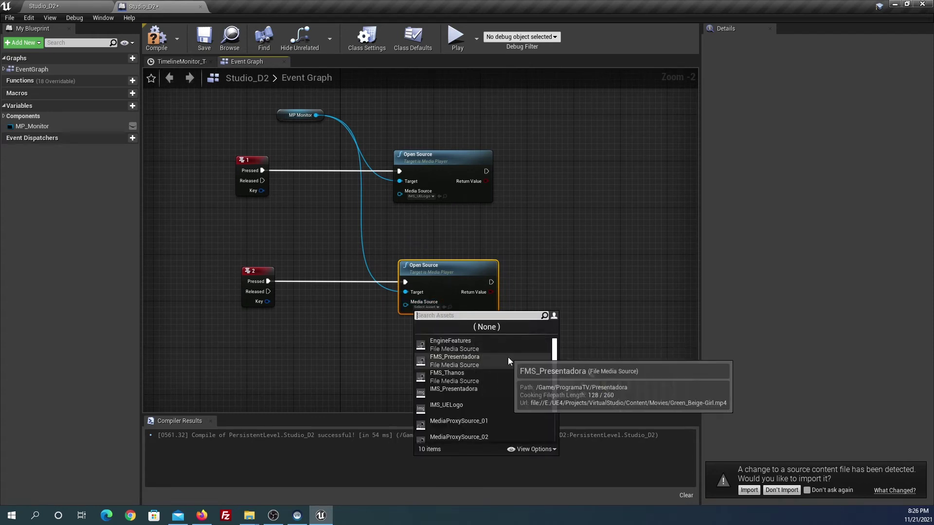
{"action": "left_click", "coordinate": [460, 375]}
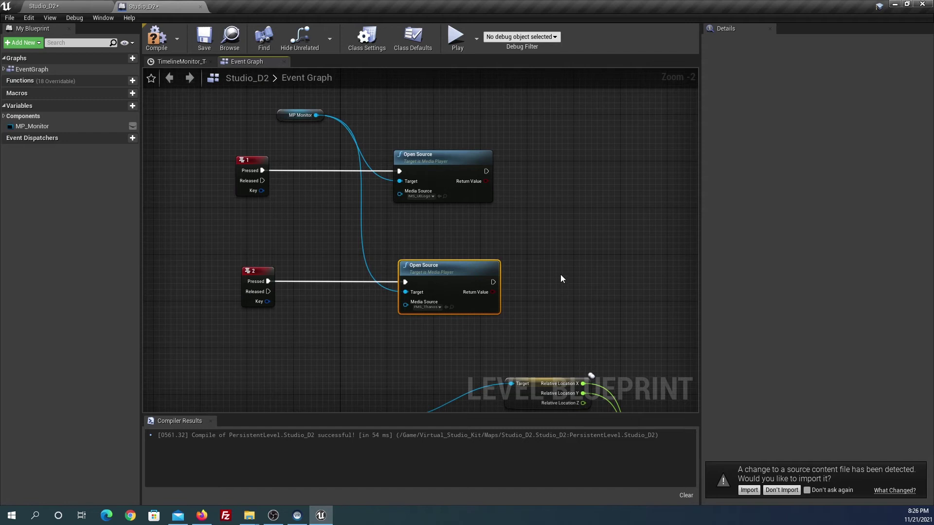
{"action": "left_click", "coordinate": [157, 42]}
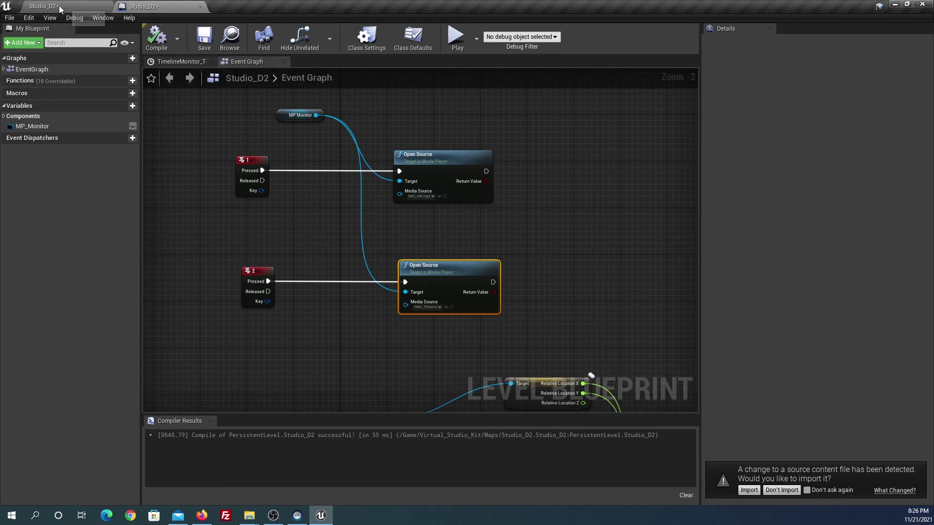
Save the Studio_D2 level from the level editor with Save All
{"action": "left_click", "coordinate": [60, 4]}
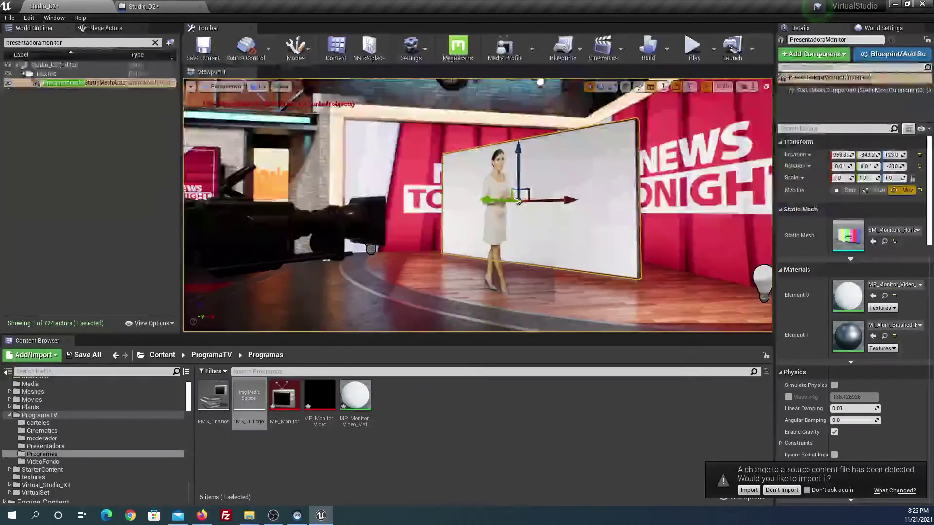
{"action": "left_click", "coordinate": [81, 356]}
{"action": "left_click", "coordinate": [561, 348]}
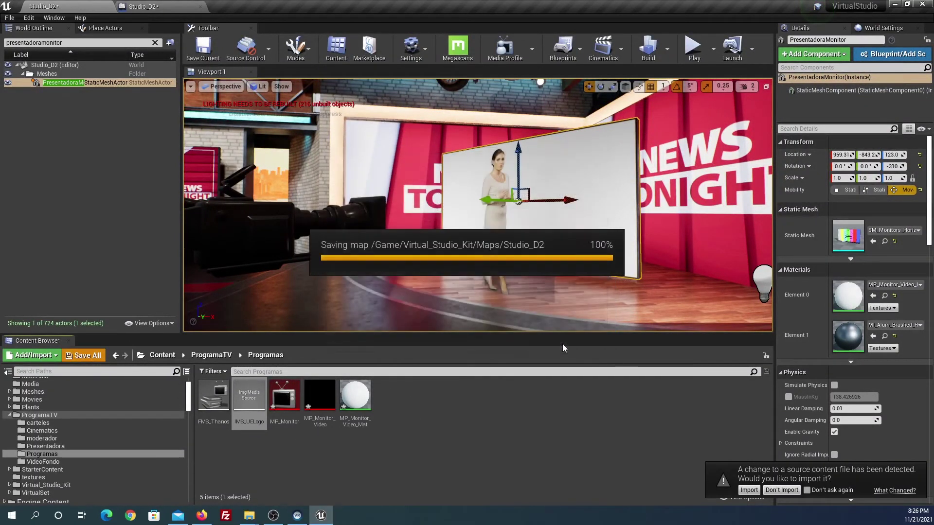
Enable Loop on the MP_Monitor media player and save it
{"action": "double_click", "coordinate": [284, 395]}
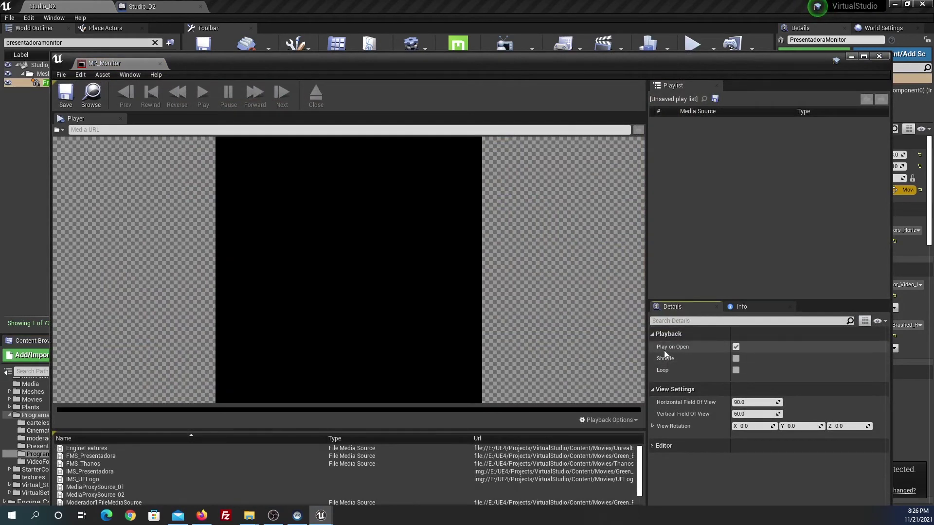
{"action": "left_click", "coordinate": [735, 371]}
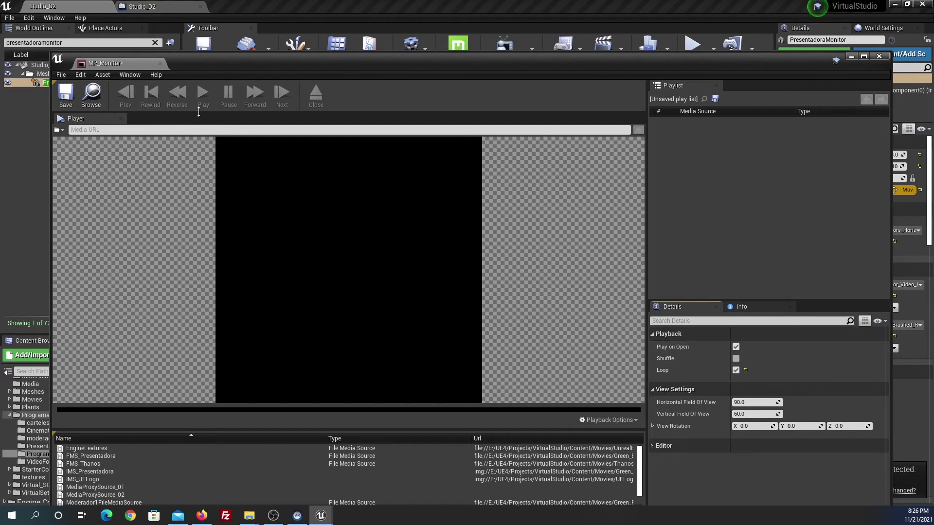
{"action": "left_click_drag", "start_coordinate": [217, 66], "coordinate": [283, 141]}
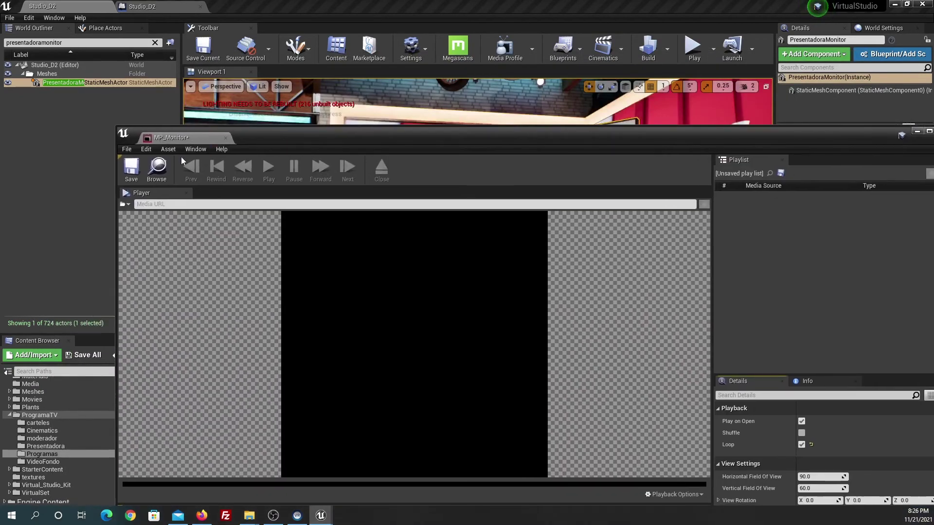
{"action": "left_click", "coordinate": [135, 178]}
Close the MP_Monitor editor and recompile the level blueprint
{"action": "left_click", "coordinate": [225, 139]}
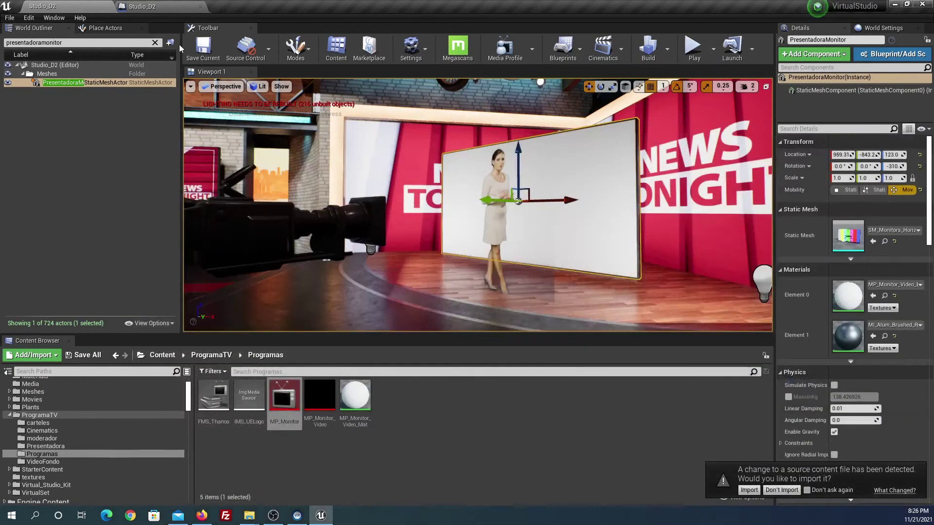
{"action": "left_click", "coordinate": [157, 10]}
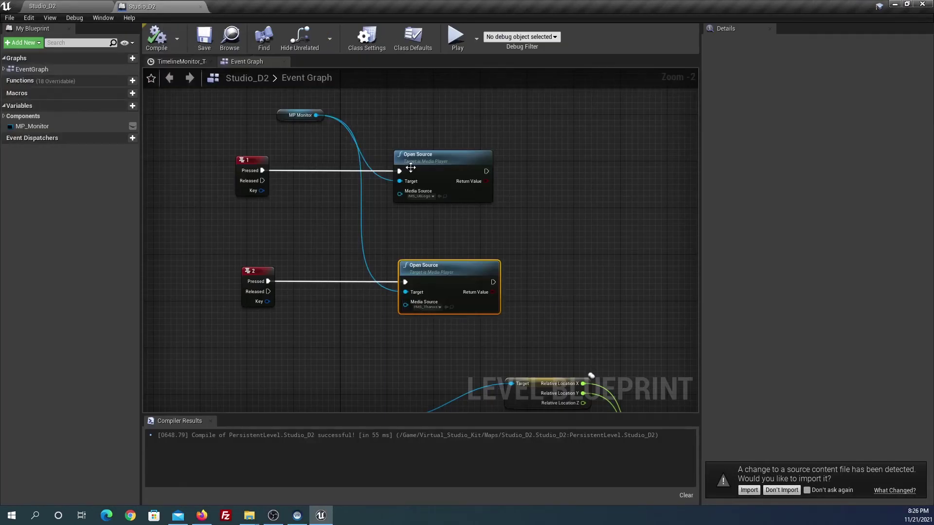
{"action": "left_click", "coordinate": [156, 39]}
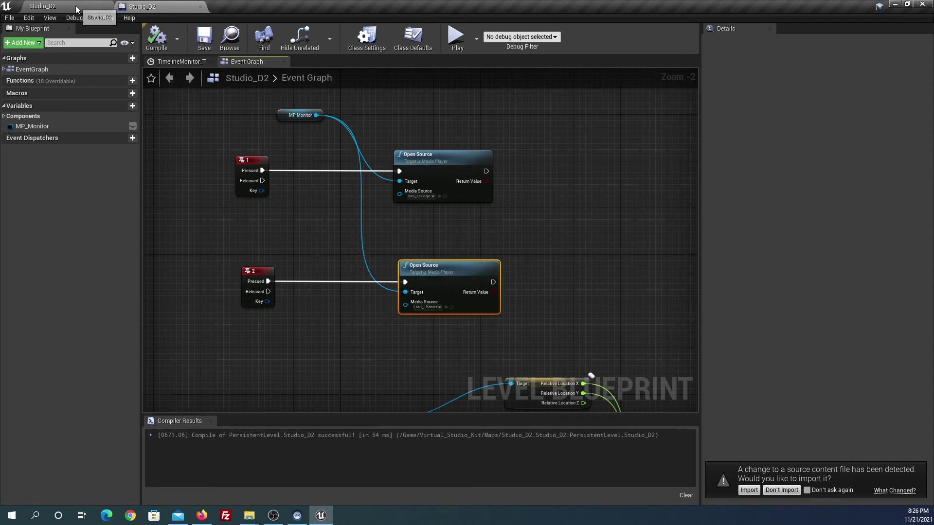
Lower PresentadoraMonitor to Location Z -72 and save the level
{"action": "left_click", "coordinate": [75, 6]}
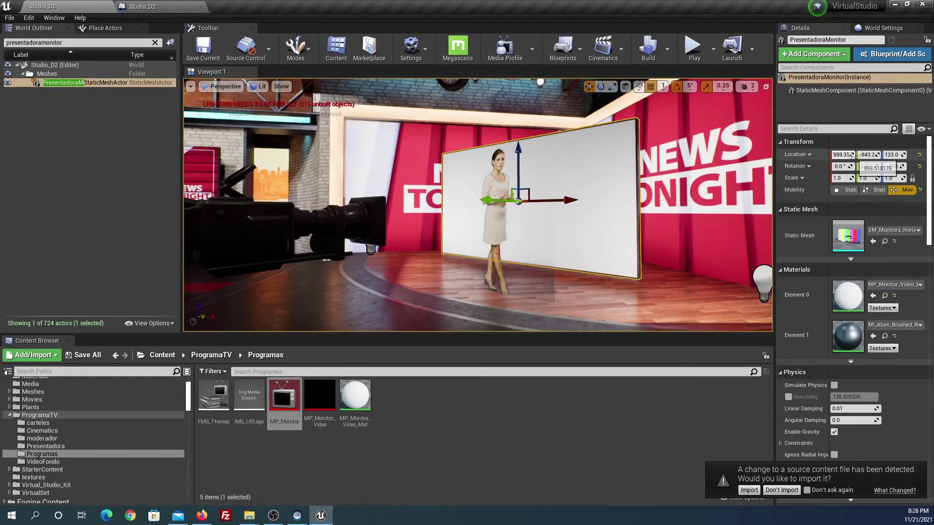
{"action": "left_click", "coordinate": [897, 155]}
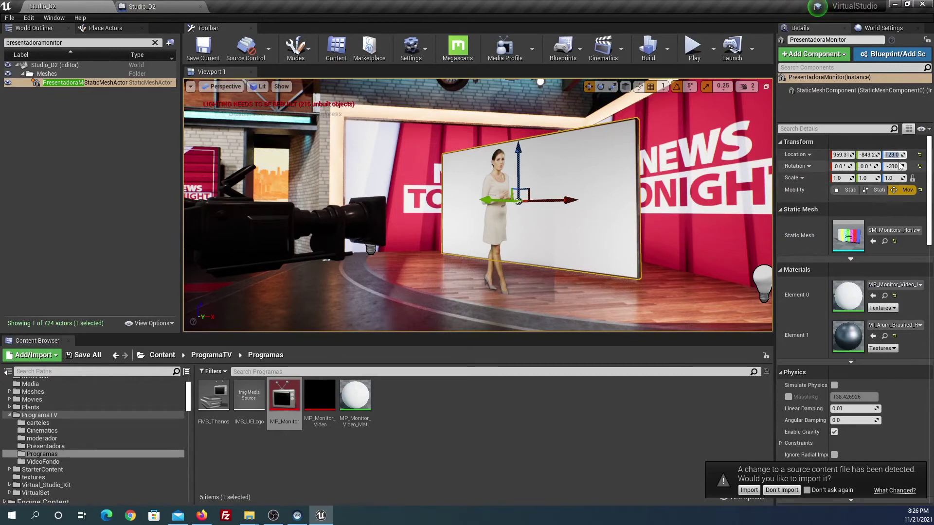
{"action": "type", "text": "-72"}
{"action": "key", "text": "Return"}
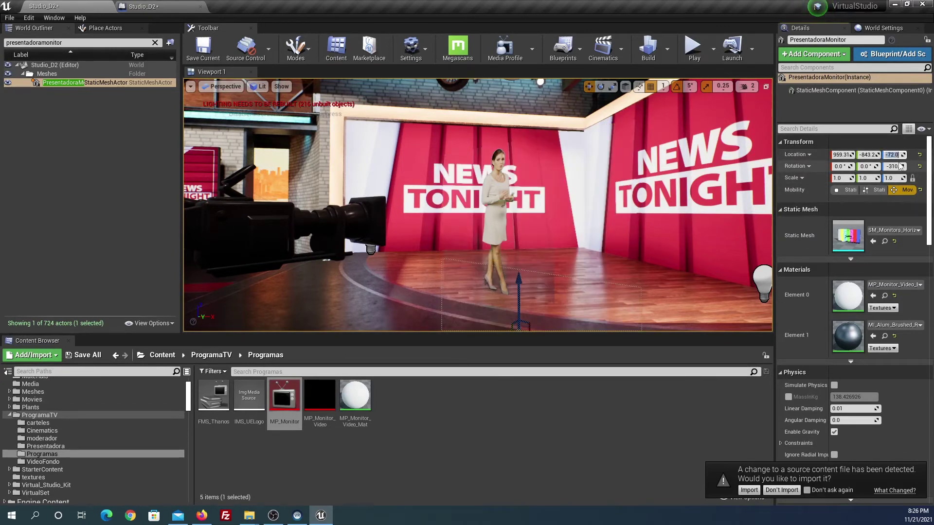
{"action": "left_click", "coordinate": [95, 357]}
{"action": "left_click", "coordinate": [553, 346]}
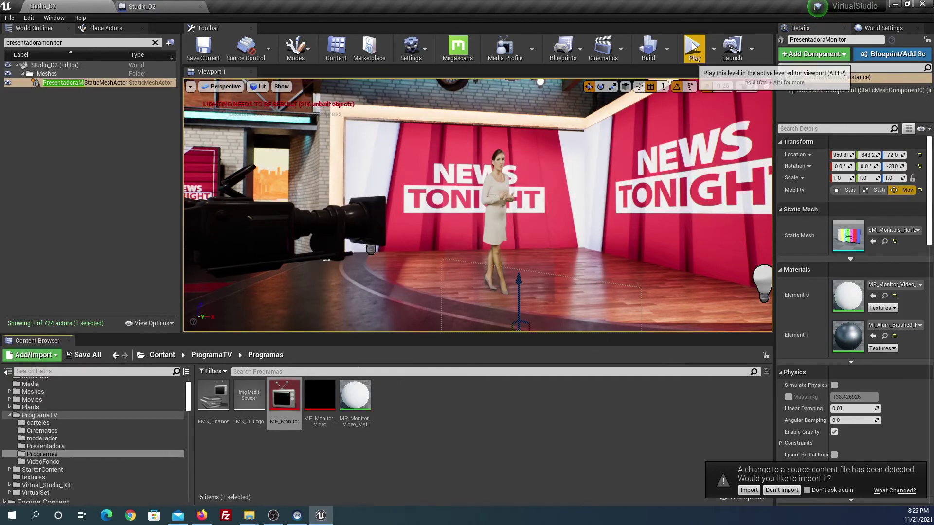
{"action": "left_click", "coordinate": [693, 46]}
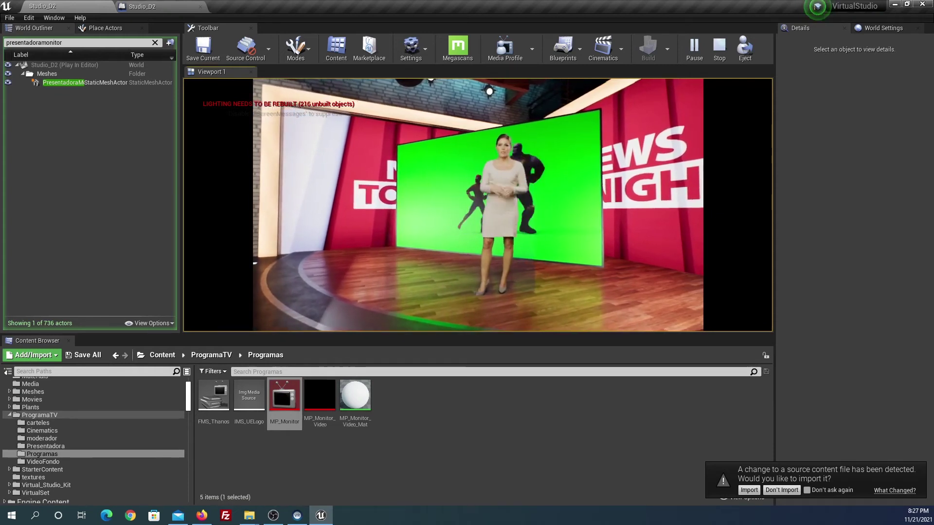
{"action": "key", "text": "Escape"}
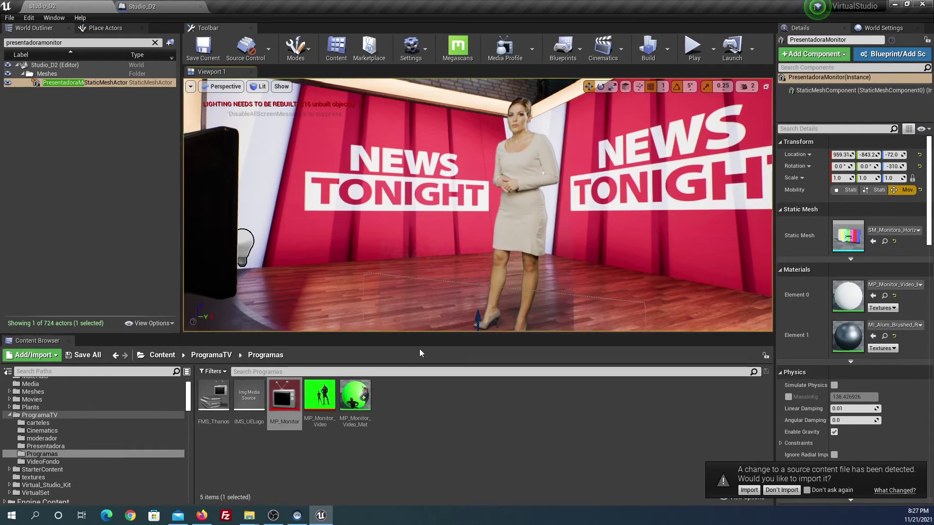
Open MP_Monitor and preview the USB webcam capture device feed
{"action": "double_click", "coordinate": [283, 401]}
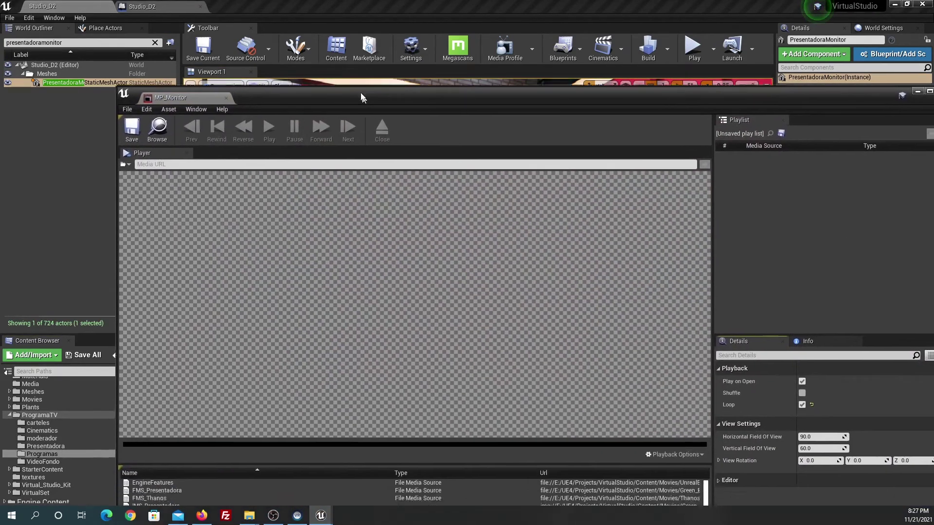
{"action": "left_click_drag", "start_coordinate": [361, 97], "coordinate": [306, 30]}
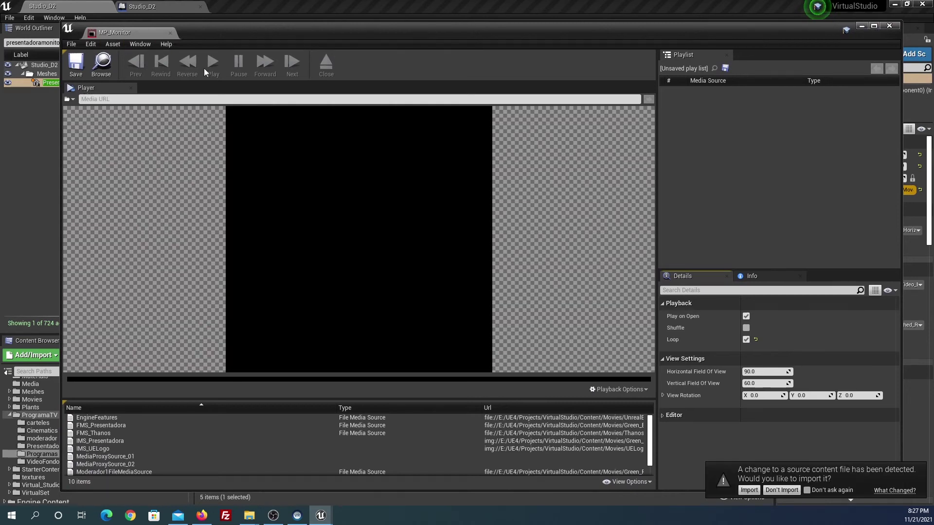
{"action": "left_click", "coordinate": [66, 100]}
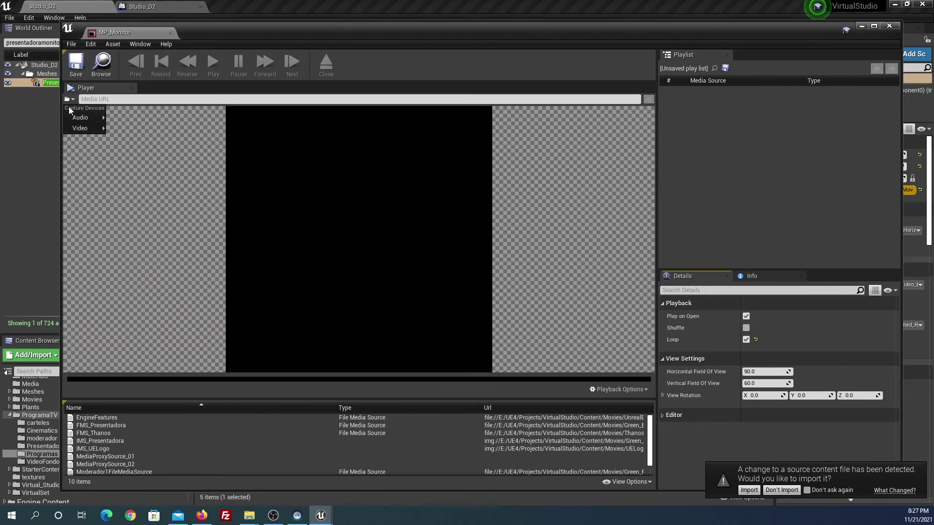
{"action": "mouse_move", "coordinate": [78, 130]}
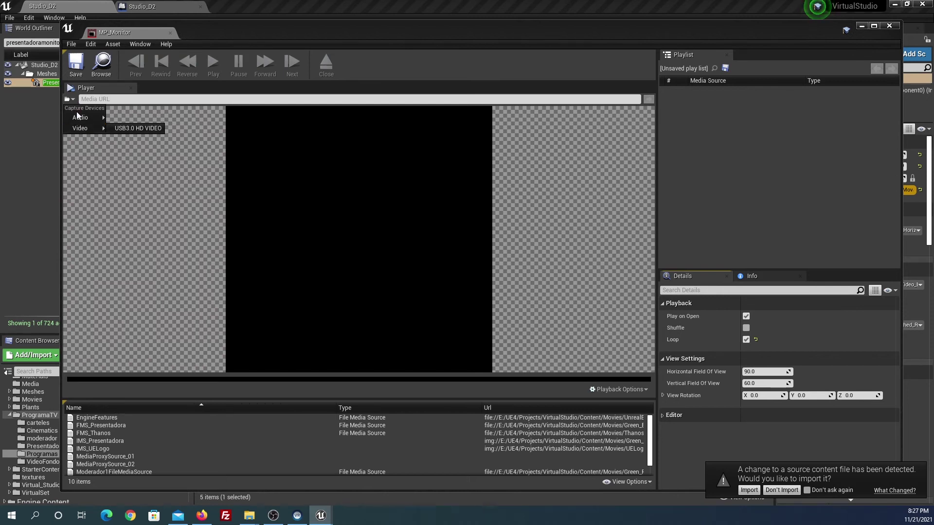
{"action": "left_click", "coordinate": [134, 128]}
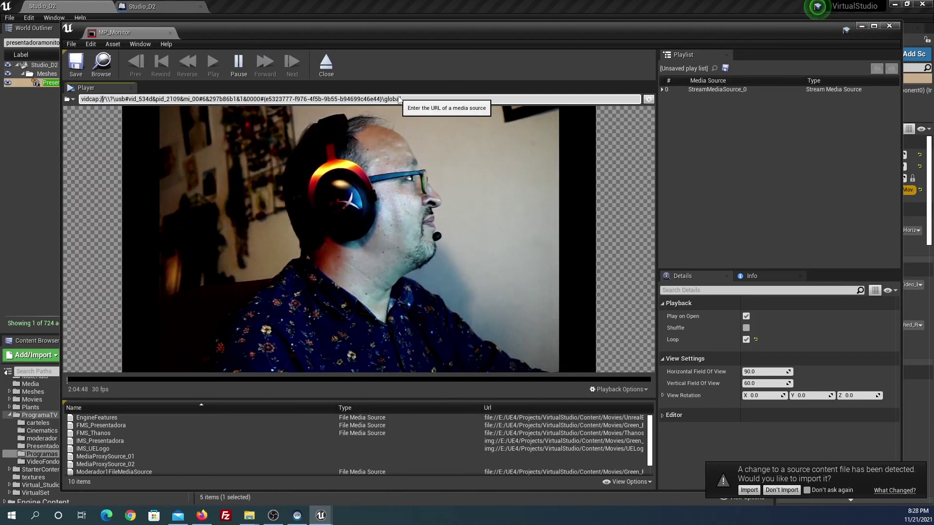
Select the webcam media URL, close the media and MP_Monitor, and return to the Event Graph
{"action": "left_click_drag", "start_coordinate": [401, 99], "coordinate": [77, 108]}
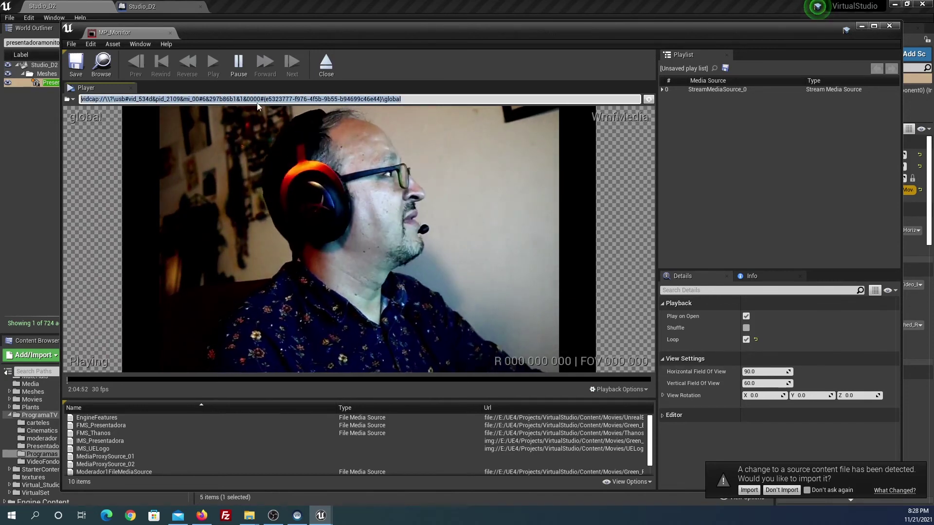
{"action": "left_click", "coordinate": [326, 69]}
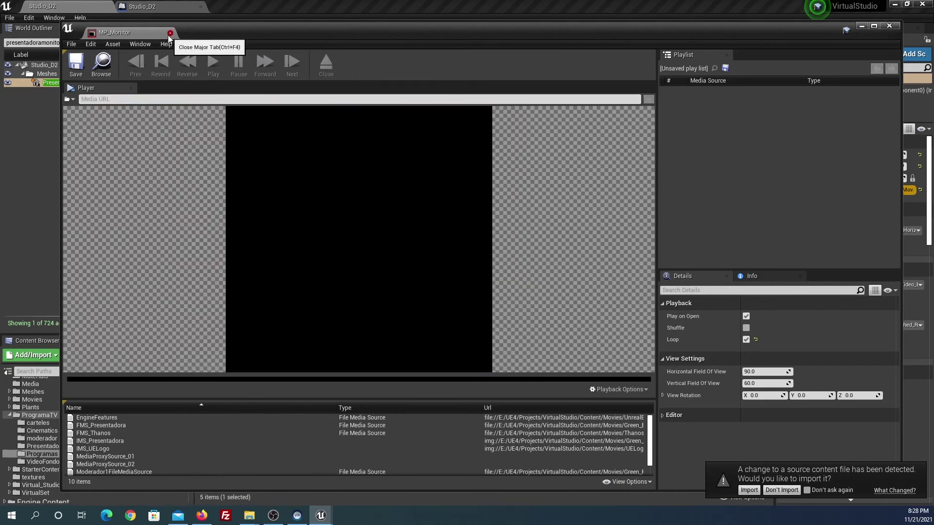
{"action": "left_click", "coordinate": [169, 34]}
{"action": "left_click", "coordinate": [148, 10]}
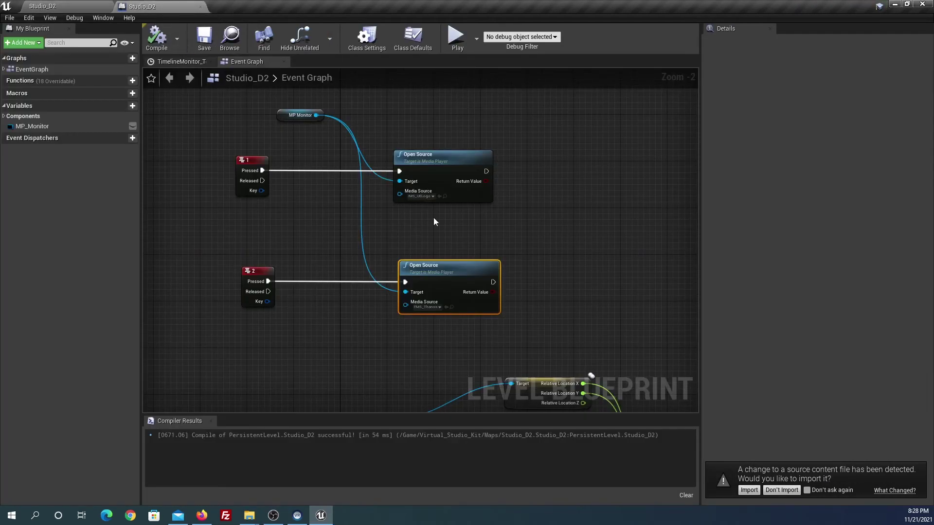
Move the key 1 and key 2 node groups upward to make room
{"action": "scroll", "coordinate": [427, 226], "scroll_direction": "down", "scroll_amount": 3}
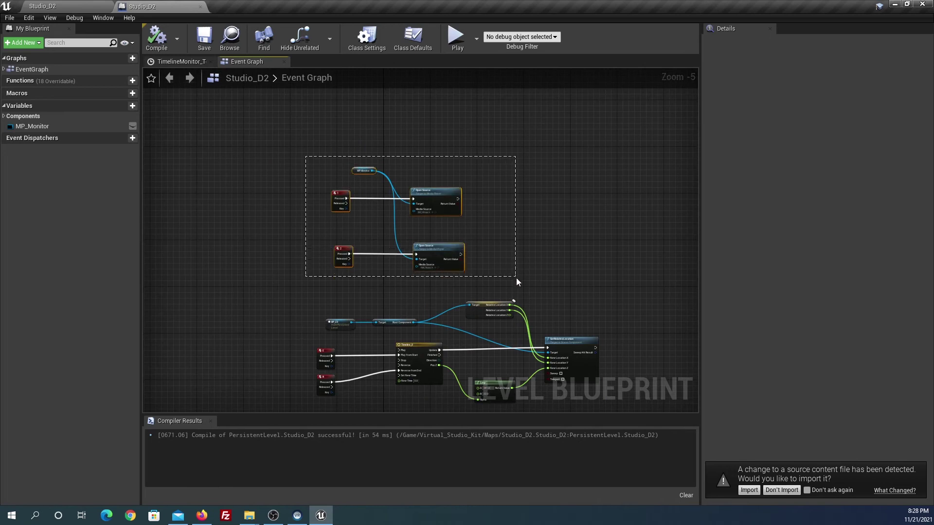
{"action": "left_click_drag", "start_coordinate": [306, 157], "coordinate": [517, 281]}
{"action": "left_click_drag", "start_coordinate": [440, 192], "coordinate": [435, 151]}
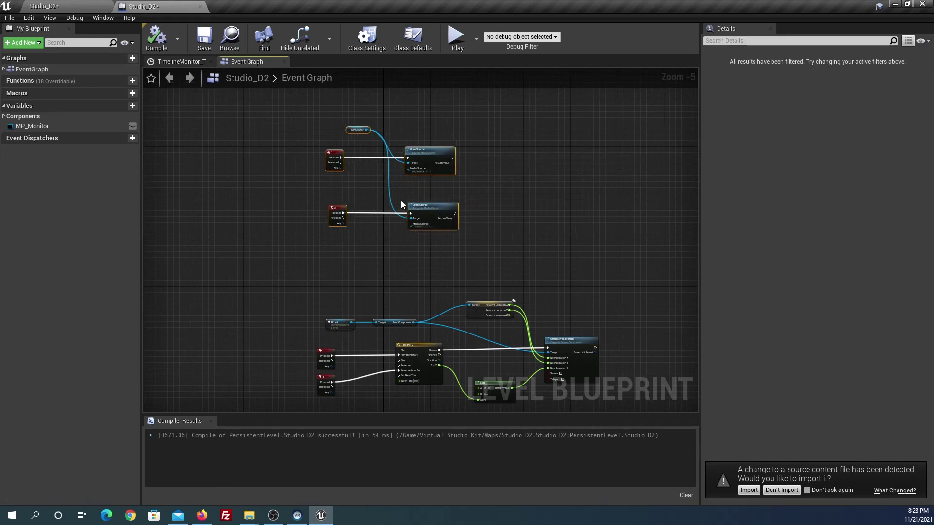
{"action": "scroll", "coordinate": [401, 205], "scroll_direction": "up", "scroll_amount": 2}
{"action": "right_click_drag", "start_coordinate": [292, 255], "coordinate": [285, 293]}
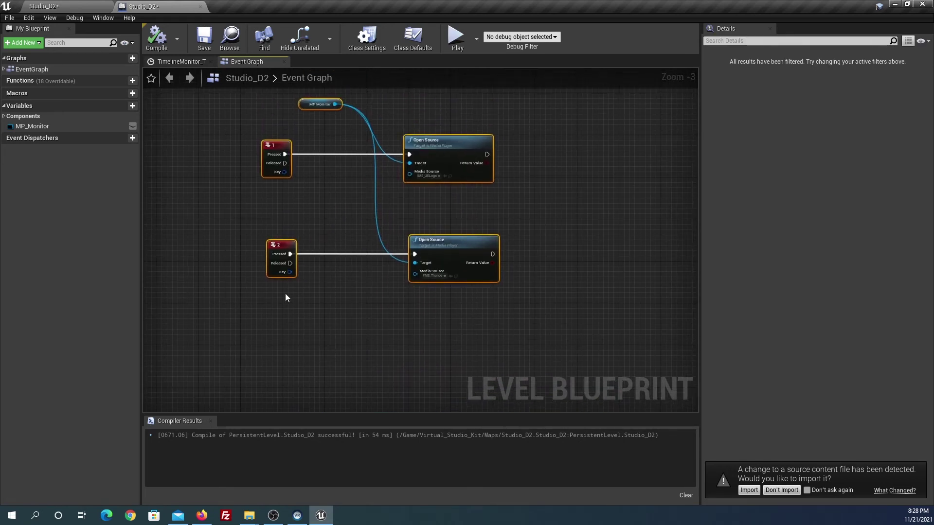
Add a key 3 keyboard event lined up under key 2
{"action": "right_click", "coordinate": [284, 330]}
{"action": "type", "text": "3"}
{"action": "left_click", "coordinate": [312, 289]}
{"action": "left_click_drag", "start_coordinate": [300, 326], "coordinate": [283, 328]}
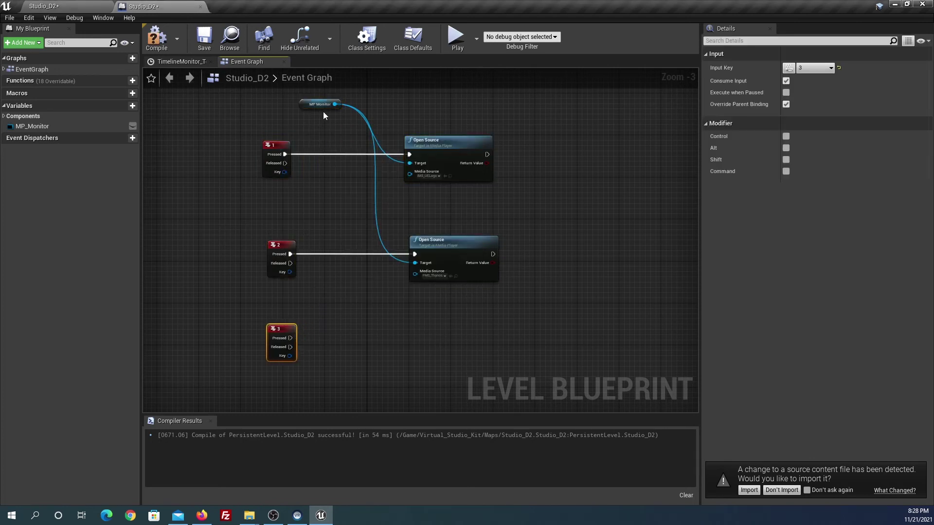
Add Open Url on MP Monitor fired by key 3 with the pasted webcam URL, then compile and save
{"action": "mouse_move", "coordinate": [335, 104]}
{"action": "left_mouse_down"}
{"action": "mouse_move", "coordinate": [334, 133]}
{"action": "mouse_move", "coordinate": [431, 317]}
{"action": "left_mouse_up"}
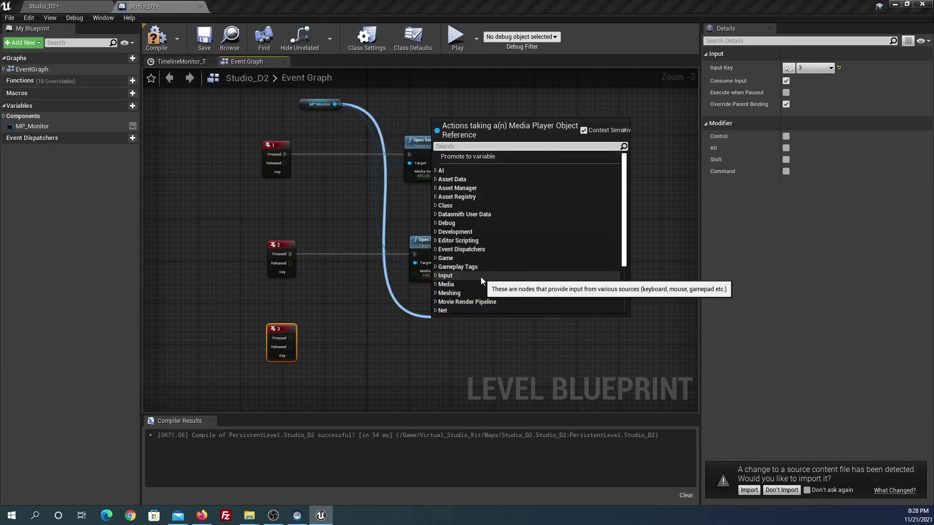
{"action": "type", "text": "open"}
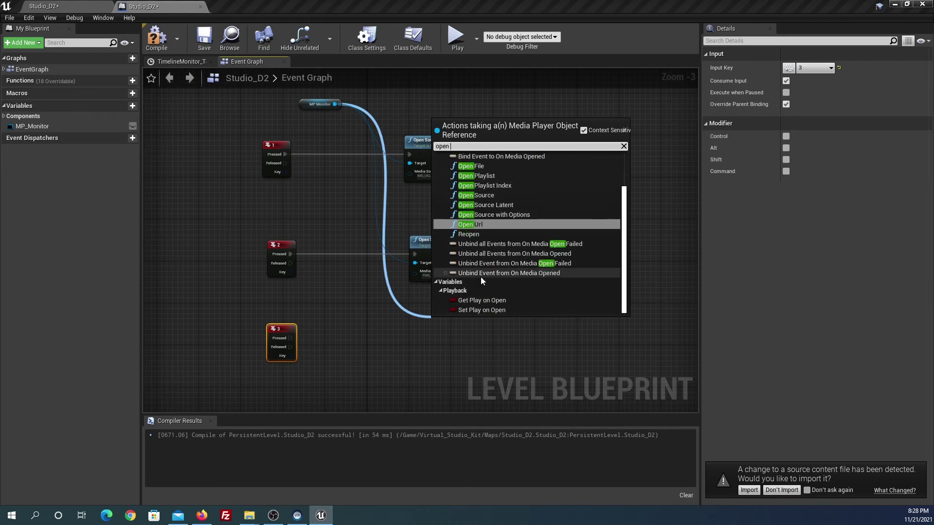
{"action": "left_click", "coordinate": [468, 225]}
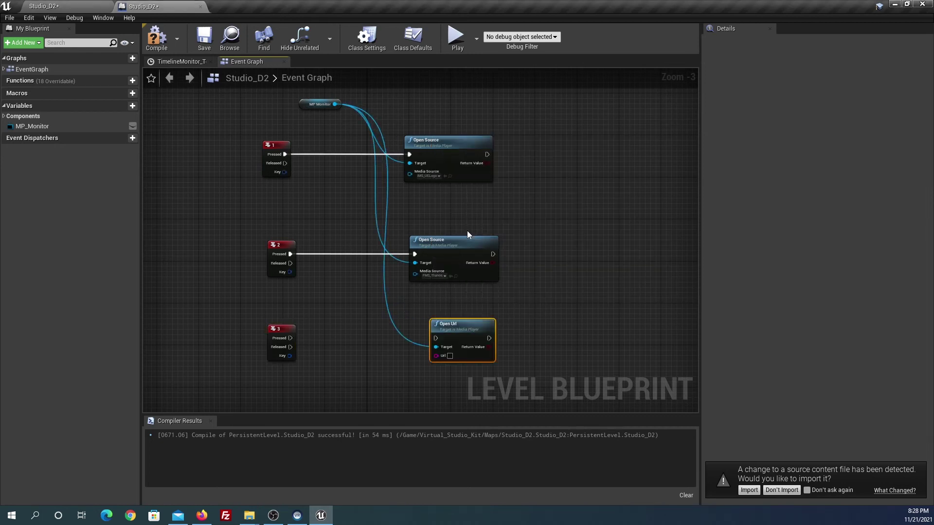
{"action": "left_click_drag", "start_coordinate": [288, 338], "coordinate": [436, 338]}
{"action": "type", "text": "vidcap://\\\\?\\usb#vid_534d&pid_2109&mi_00#6&297b06b1&1&0000#{e5323777-f976-4f5b-9b55-b94699c46e44}\\global"}
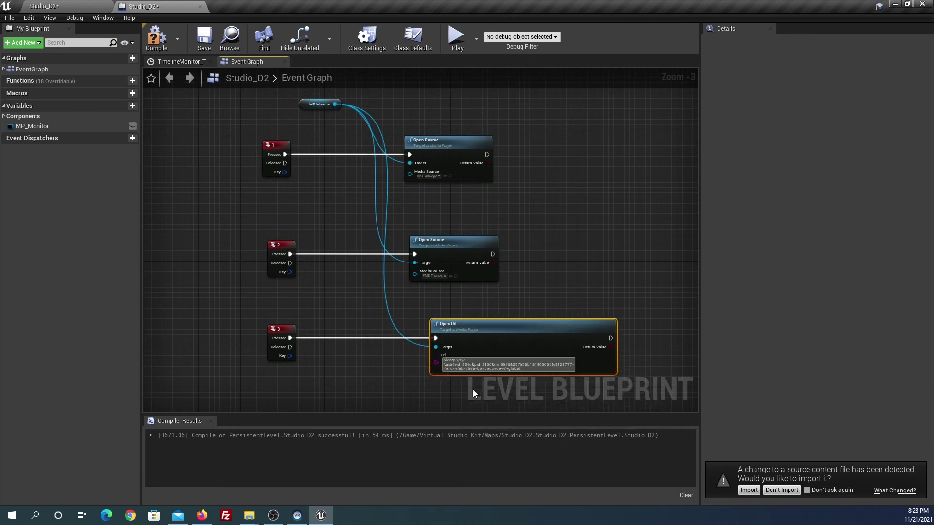
{"action": "left_click", "coordinate": [407, 369]}
{"action": "left_click", "coordinate": [159, 45]}
{"action": "left_click", "coordinate": [200, 46]}
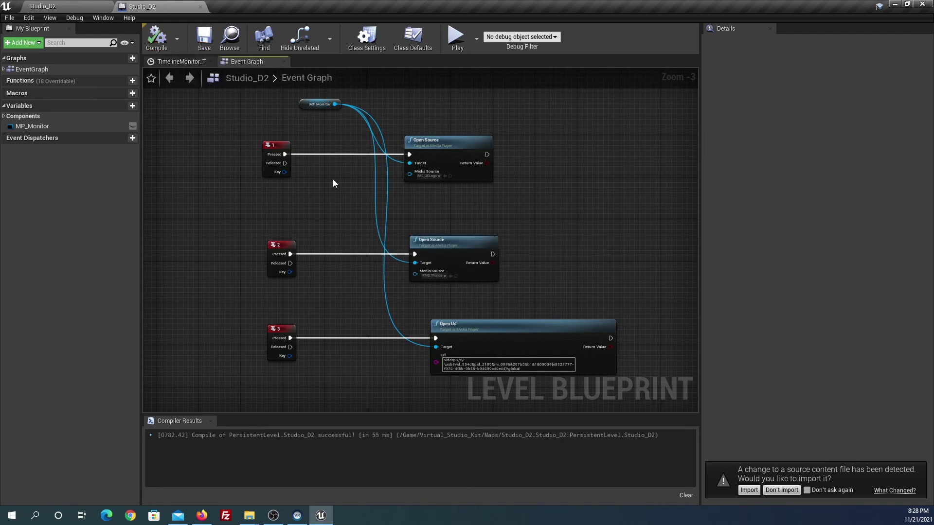
Add a Pause node on MP Monitor that runs right after key 1's Open Source
{"action": "right_click_drag", "start_coordinate": [334, 183], "coordinate": [322, 251]}
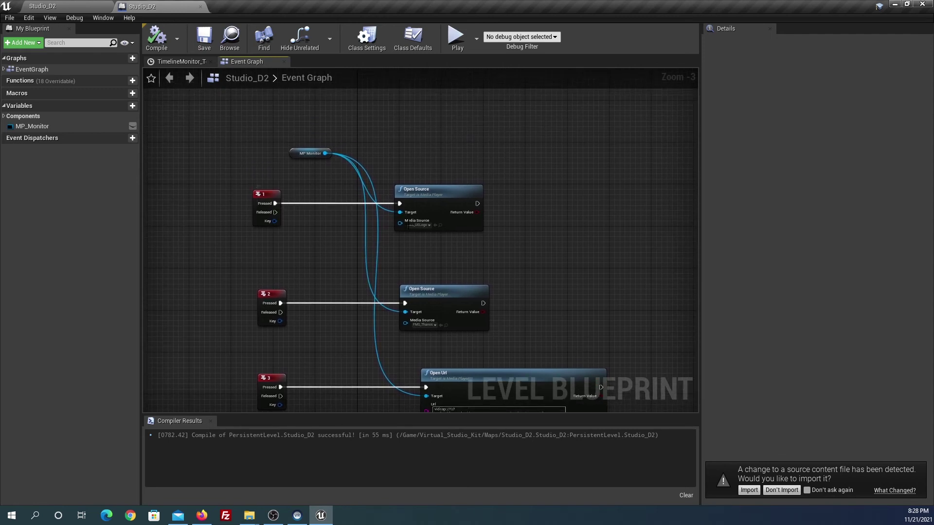
{"action": "right_click_drag", "start_coordinate": [336, 168], "coordinate": [300, 191]}
{"action": "left_click_drag", "start_coordinate": [288, 176], "coordinate": [290, 176]}
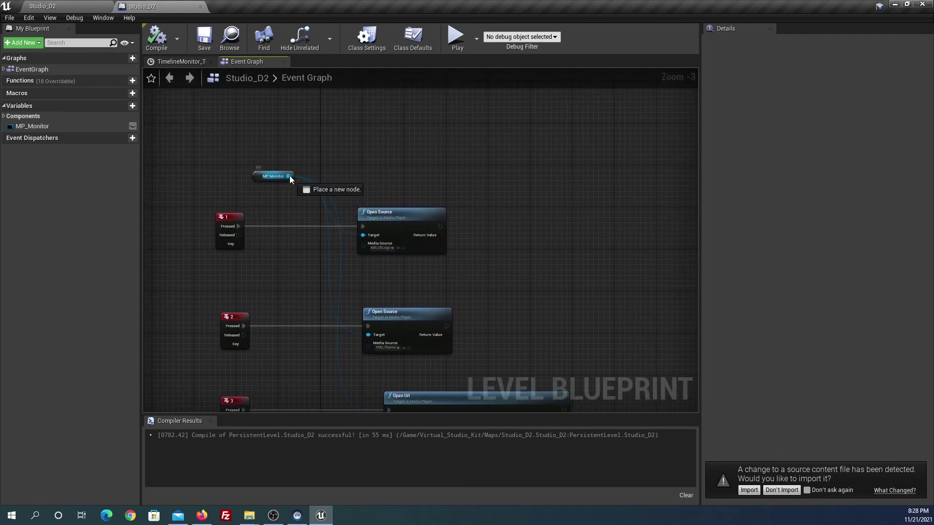
{"action": "left_click_drag", "start_coordinate": [488, 215], "coordinate": [384, 195]}
{"action": "left_click_drag", "start_coordinate": [468, 191], "coordinate": [509, 212]}
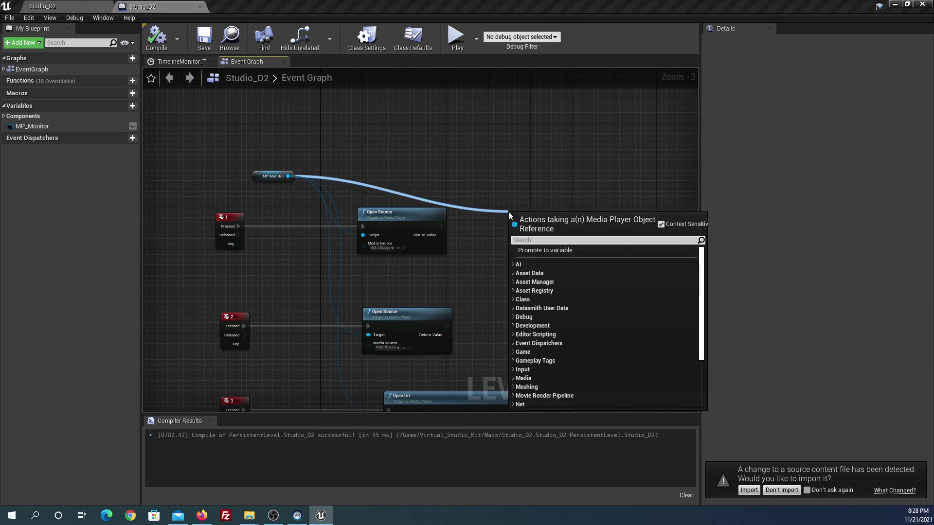
{"action": "type", "text": "pause"}
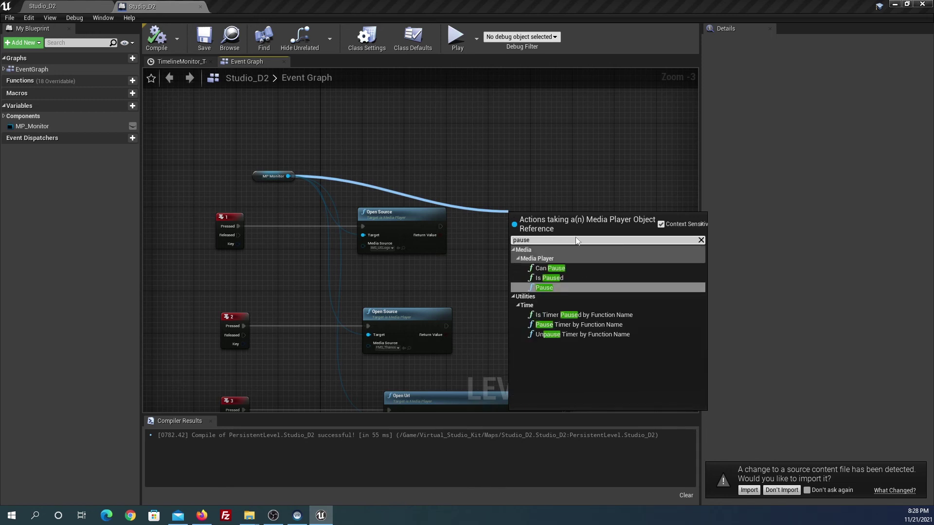
{"action": "left_click", "coordinate": [559, 289]}
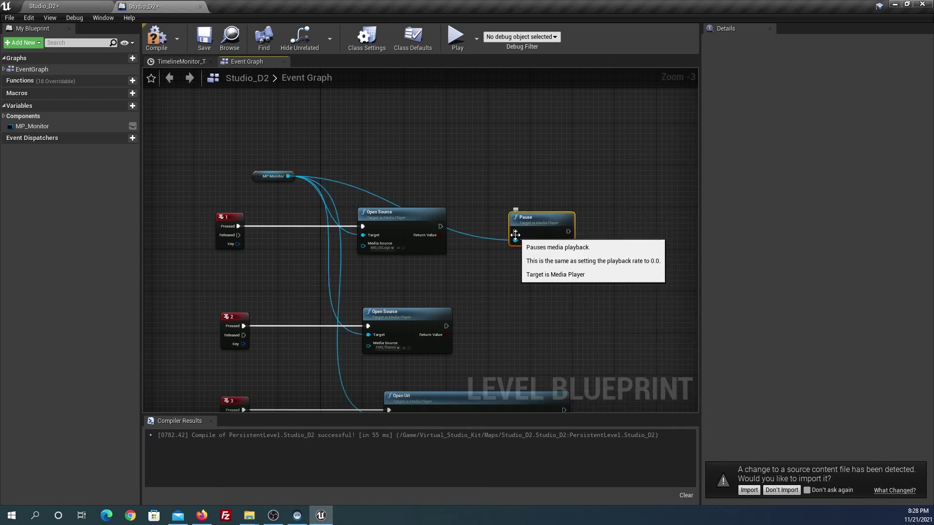
{"action": "left_click_drag", "start_coordinate": [515, 232], "coordinate": [440, 227]}
{"action": "left_click_drag", "start_coordinate": [524, 221], "coordinate": [529, 216]}
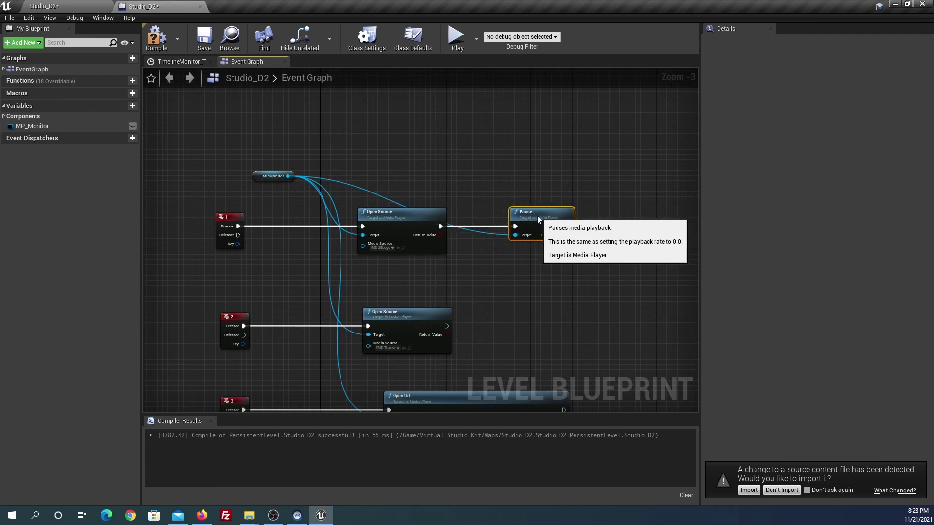
Add a reroute point to tidy the Pause target wire and clear the selection
{"action": "double_click", "coordinate": [382, 196]}
{"action": "left_click_drag", "start_coordinate": [395, 194], "coordinate": [443, 175]}
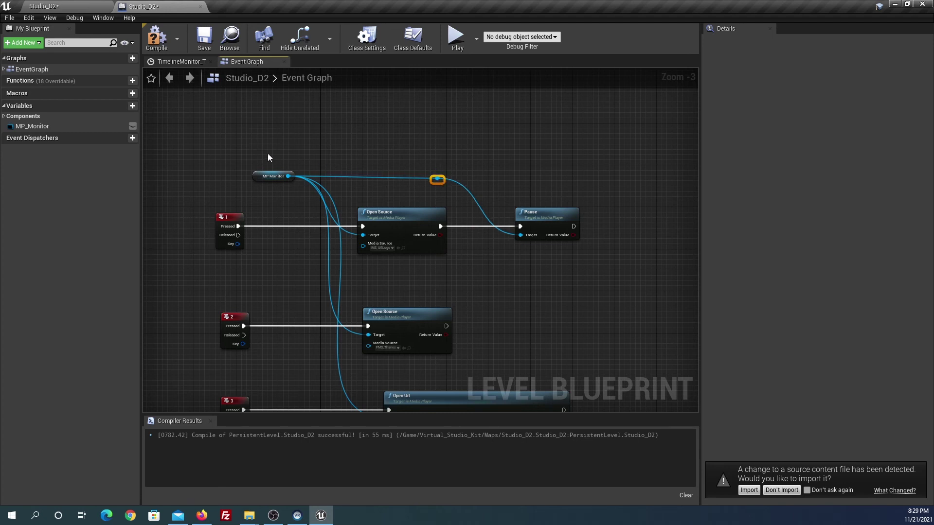
{"action": "left_click_drag", "start_coordinate": [421, 182], "coordinate": [428, 182]}
{"action": "left_click", "coordinate": [506, 291]}
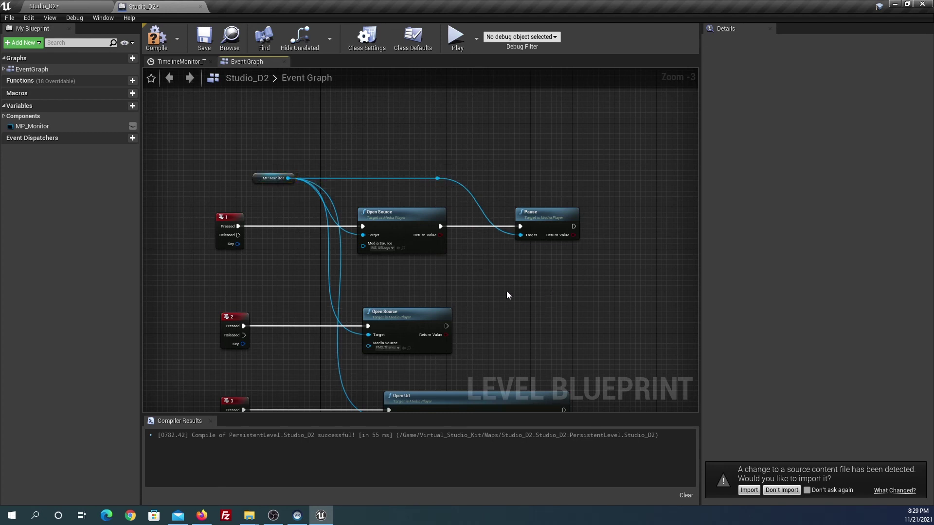
Save the Studio_D2 level and start Play to test the monitor sources
{"action": "left_click", "coordinate": [71, 7]}
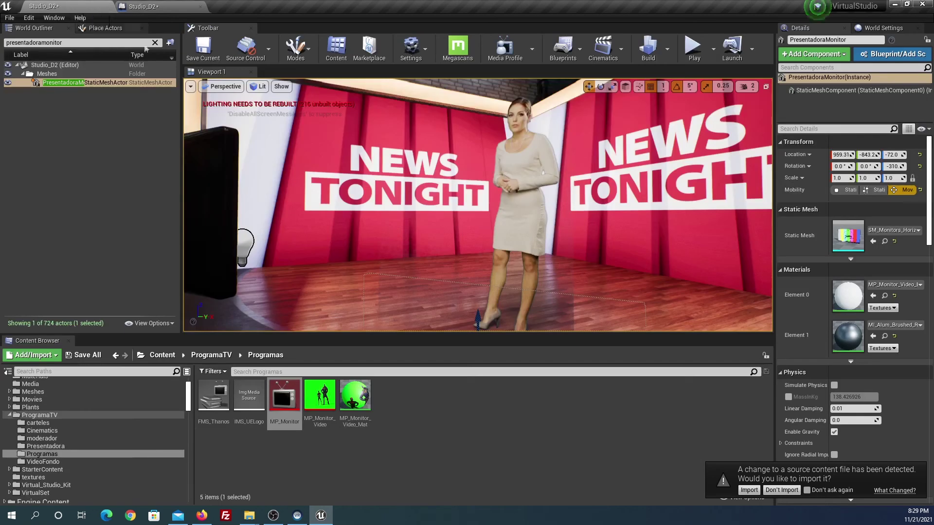
{"action": "left_click", "coordinate": [82, 355]}
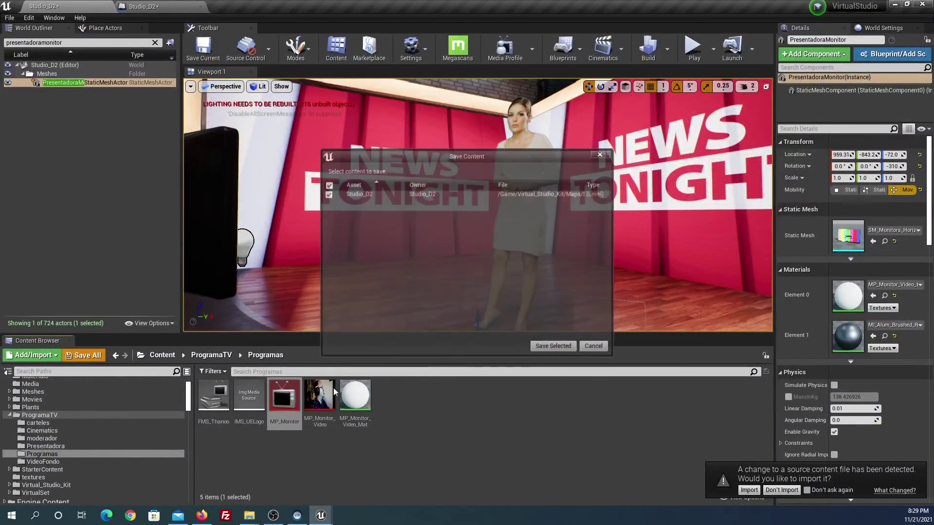
{"action": "left_click", "coordinate": [549, 346]}
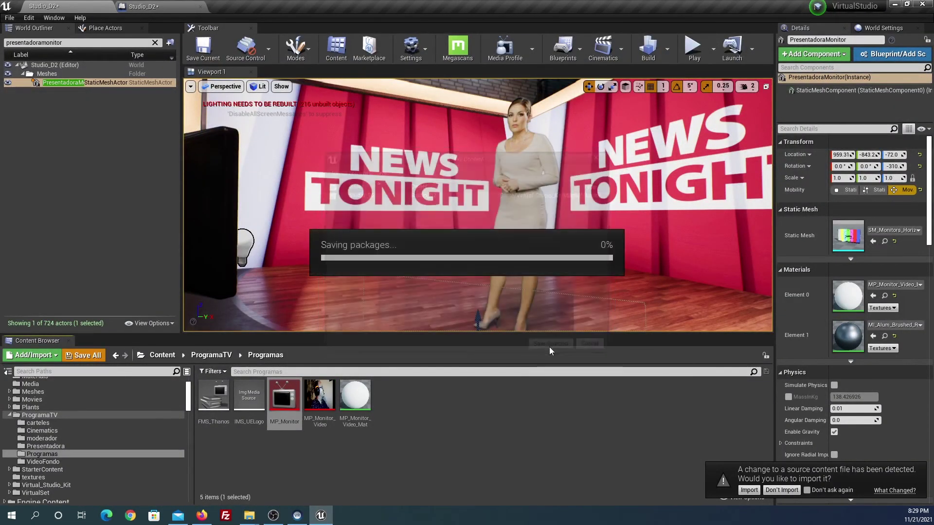
{"action": "left_click", "coordinate": [693, 51]}
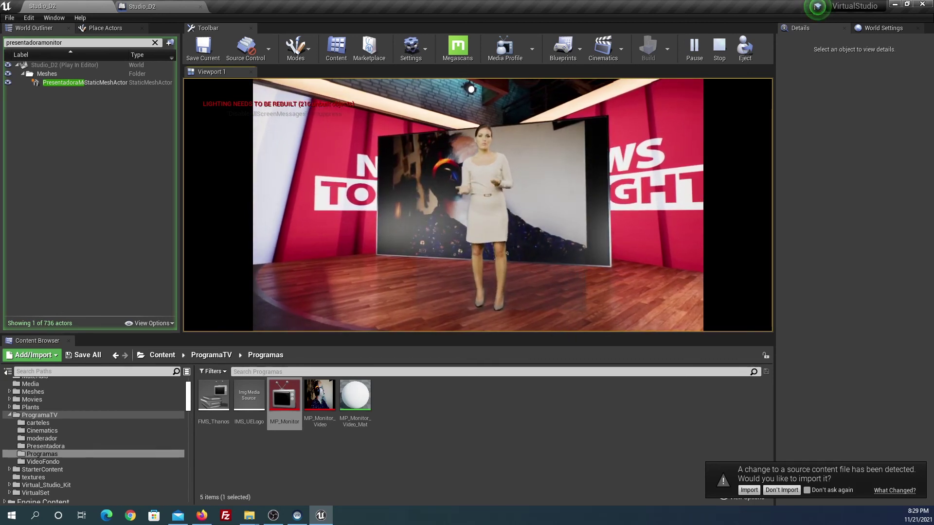
Stop the play session and frame PresentadoraMonitor in the viewport
{"action": "key", "text": "Escape"}
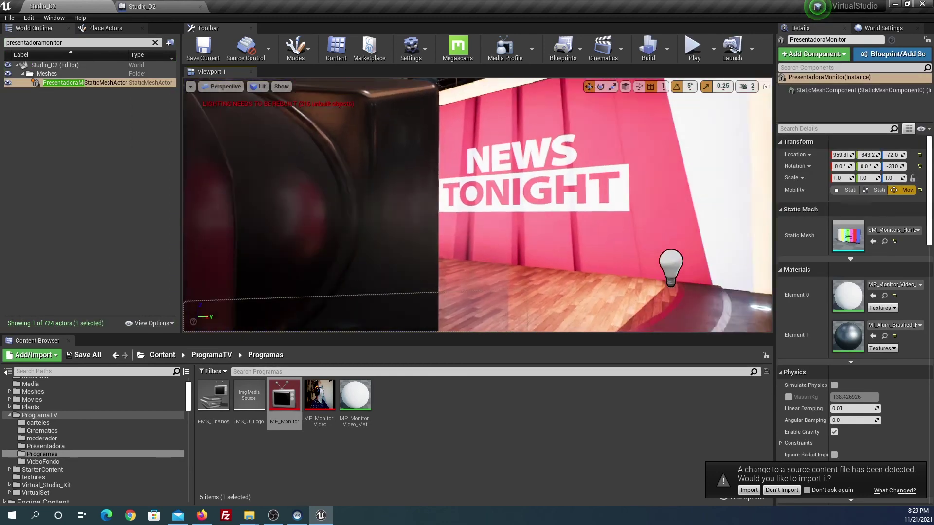
{"action": "key", "text": "f"}
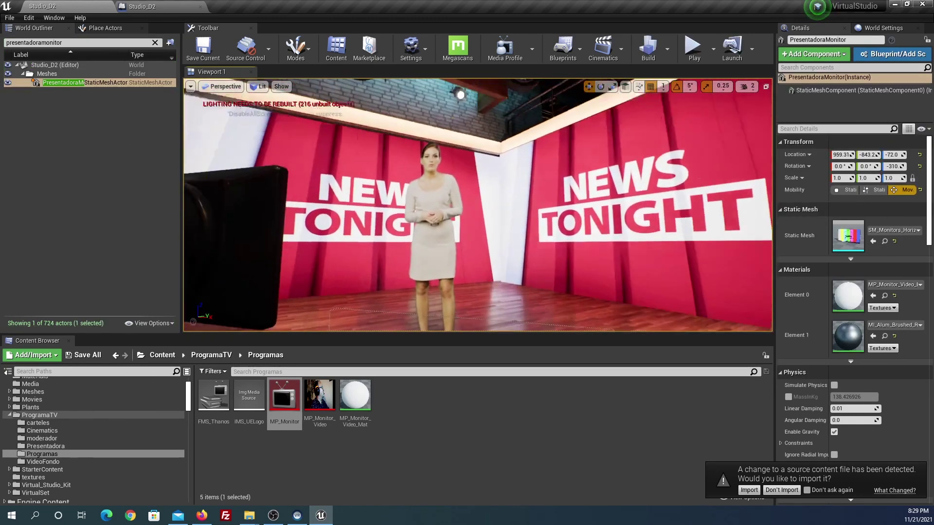